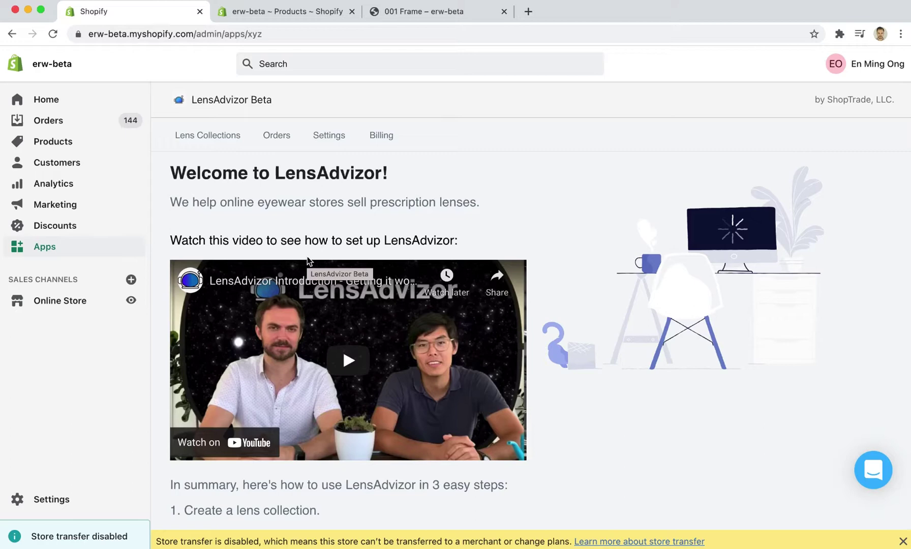
Step: Open Collection with Options from the lens collections list and expand its lenses to the Clear Lenses table
click(220, 138)
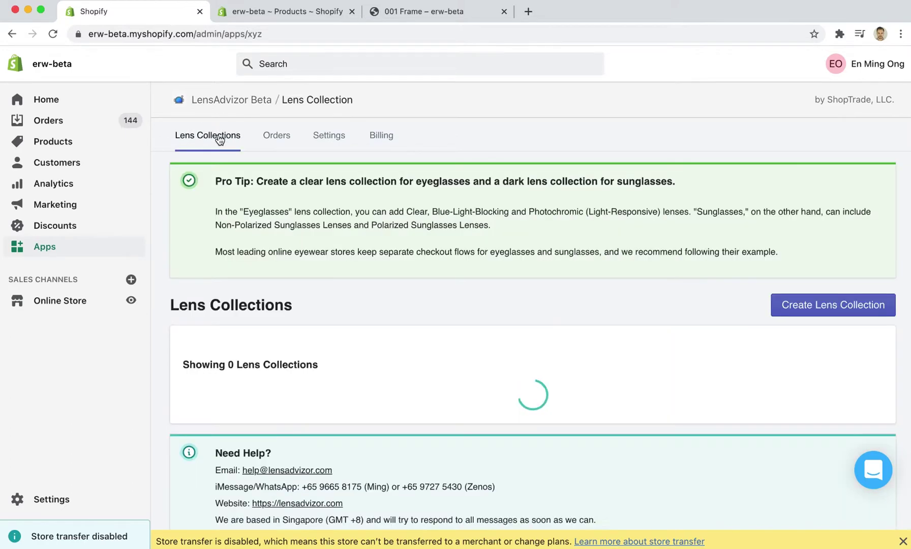
scroll(317, 322, down, 5)
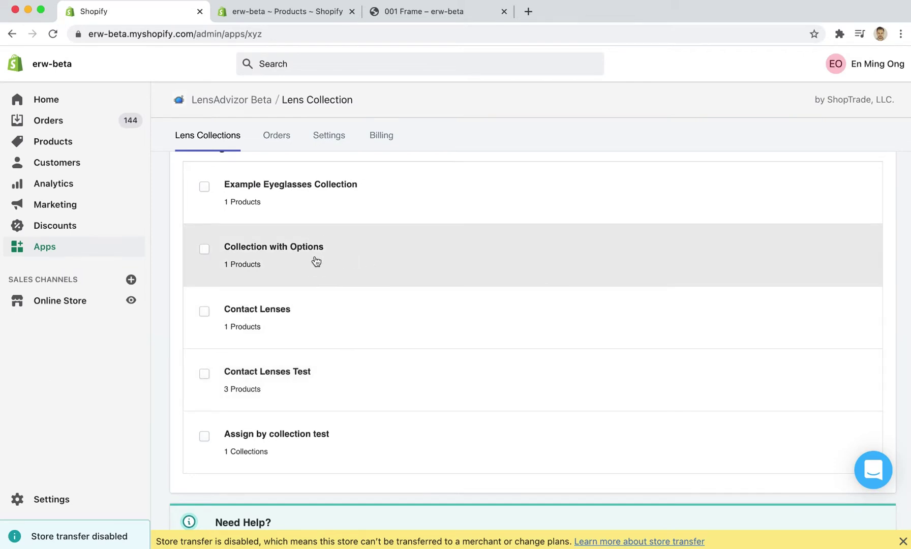
click(315, 261)
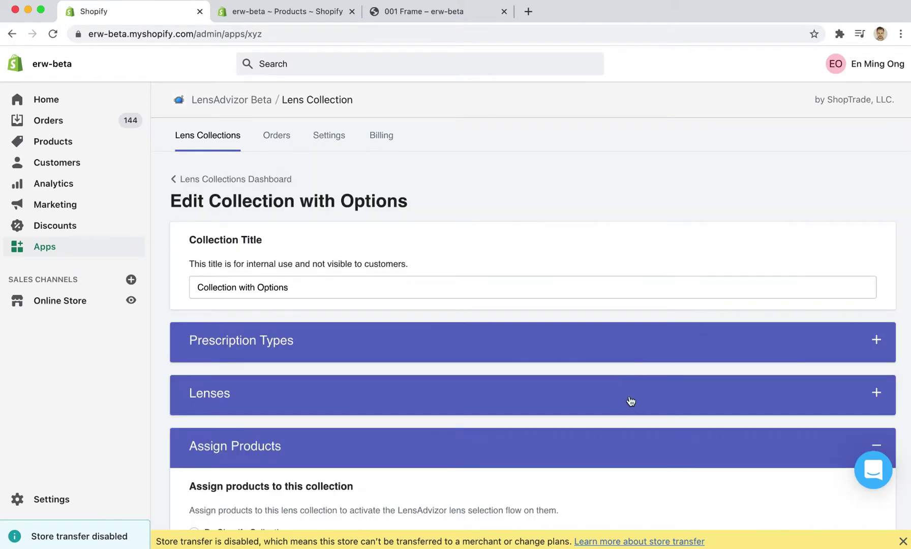
click(631, 402)
scroll(630, 401, down, 3)
scroll(427, 358, down, 1)
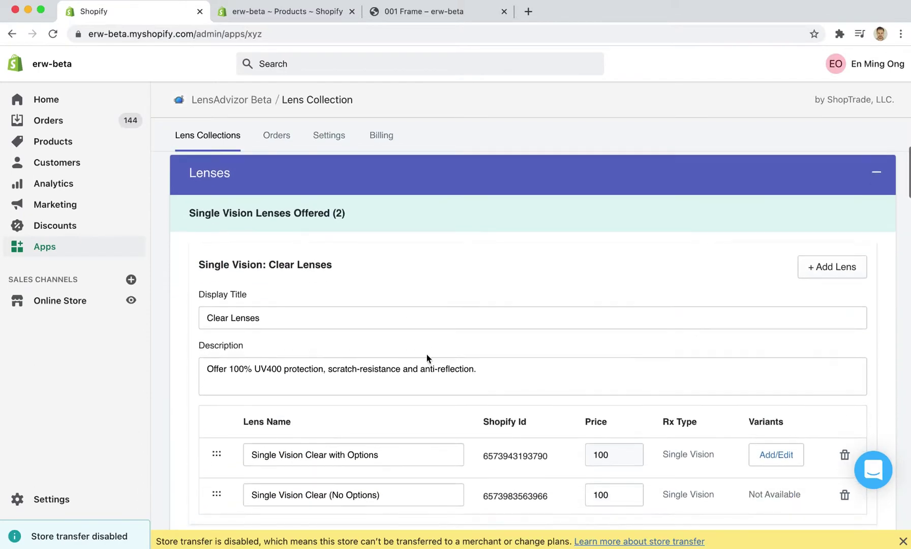
drag(250, 265, 367, 264)
scroll(554, 360, down, 2)
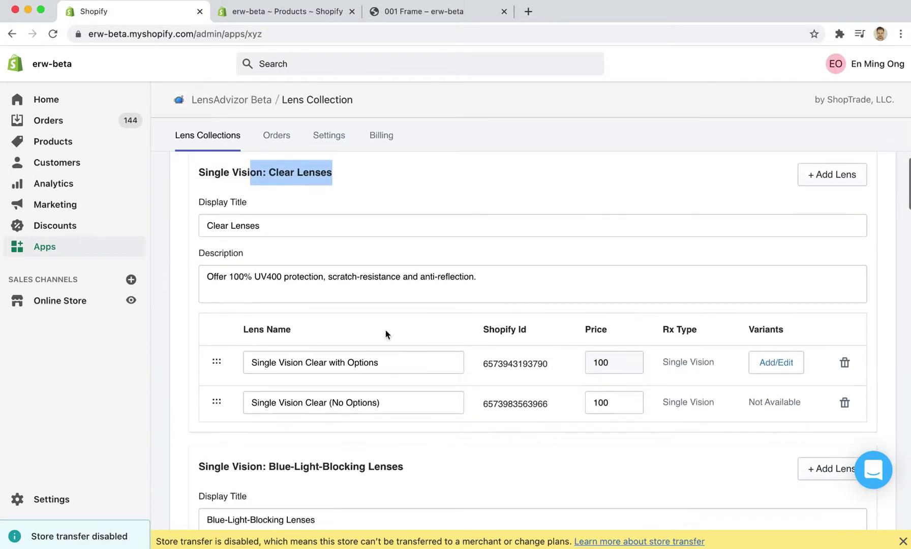
Step: Add a Single Vision clear lens named 'New Lens with options' priced at 30
click(748, 182)
click(831, 175)
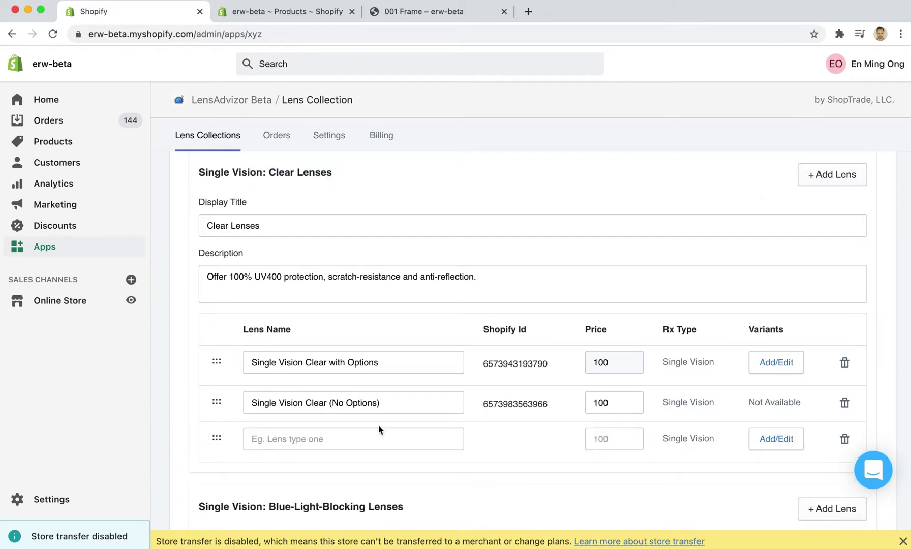
click(370, 431)
text(New Le)
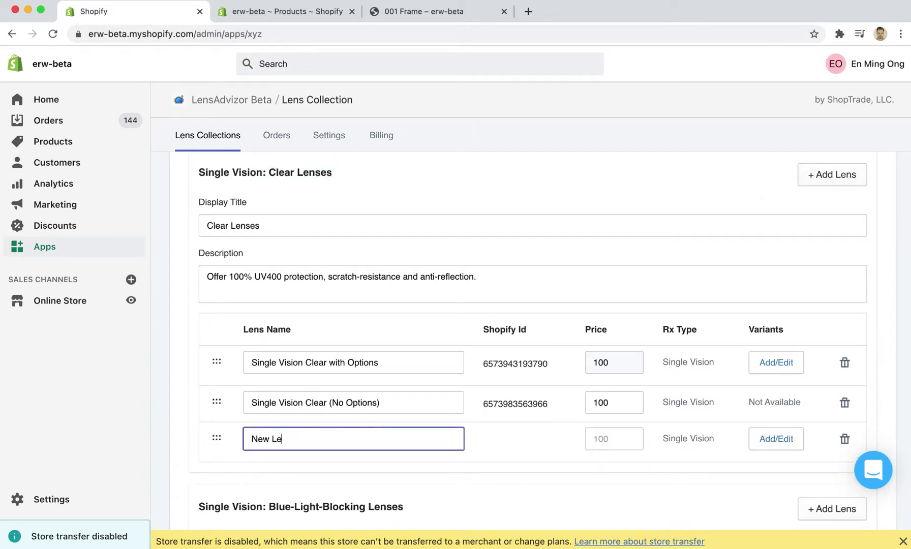
text(ns with options)
click(618, 441)
text(30)
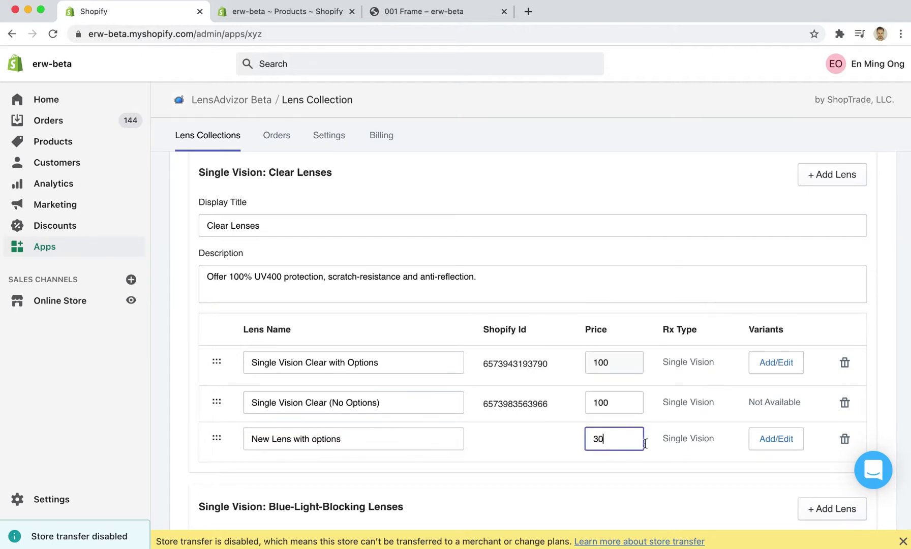
click(642, 467)
Step: Give the new lens an Index option with values 1.5, 1.6 and 1.7
click(777, 440)
click(341, 368)
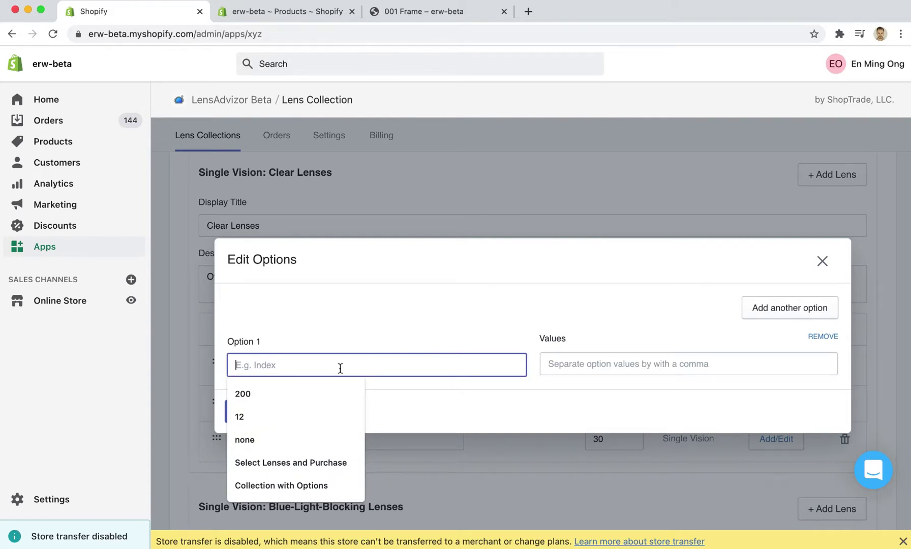
text(Index)
key(Tab)
text(1.5)
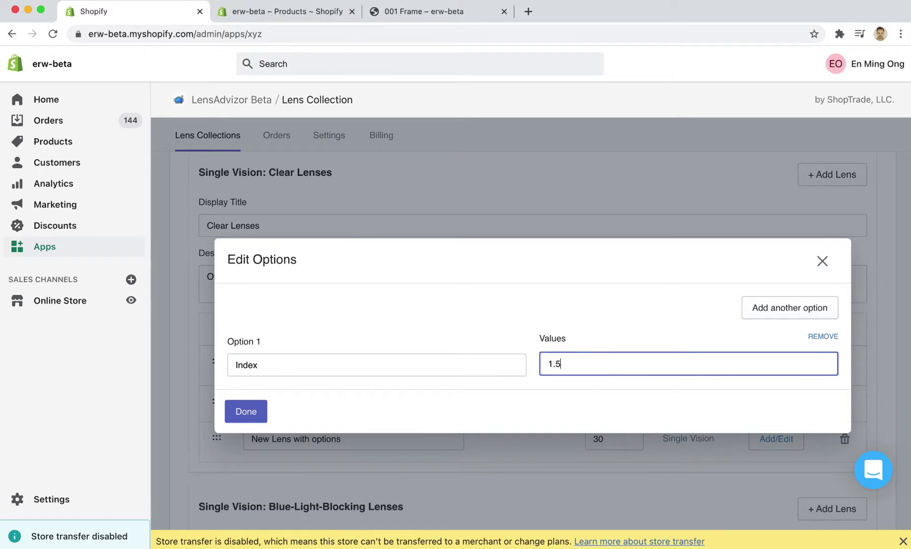
key(comma)
text(16)
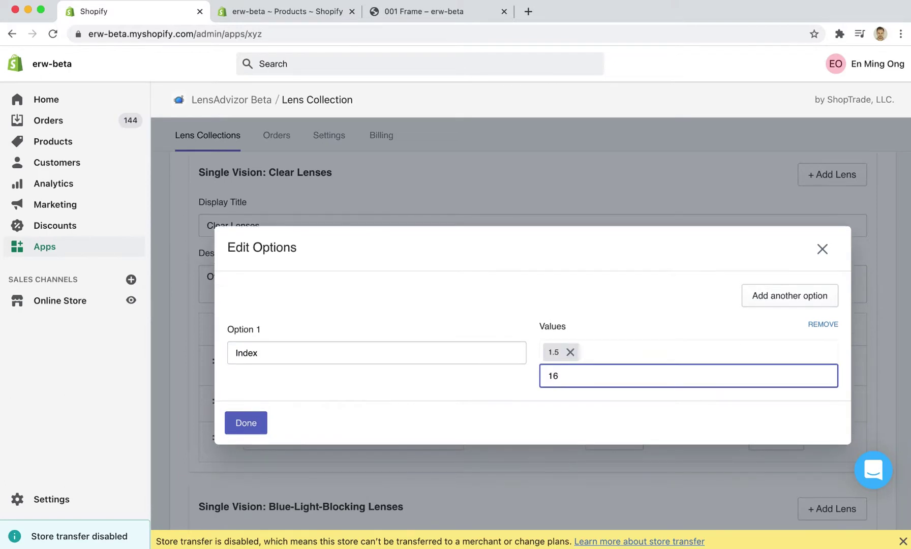
text(6)
key(comma)
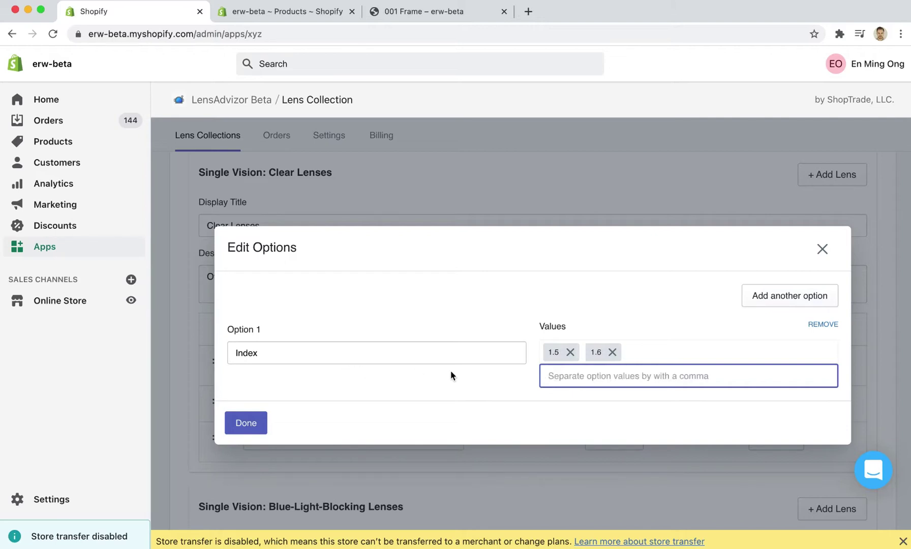
text(1.7)
key(comma)
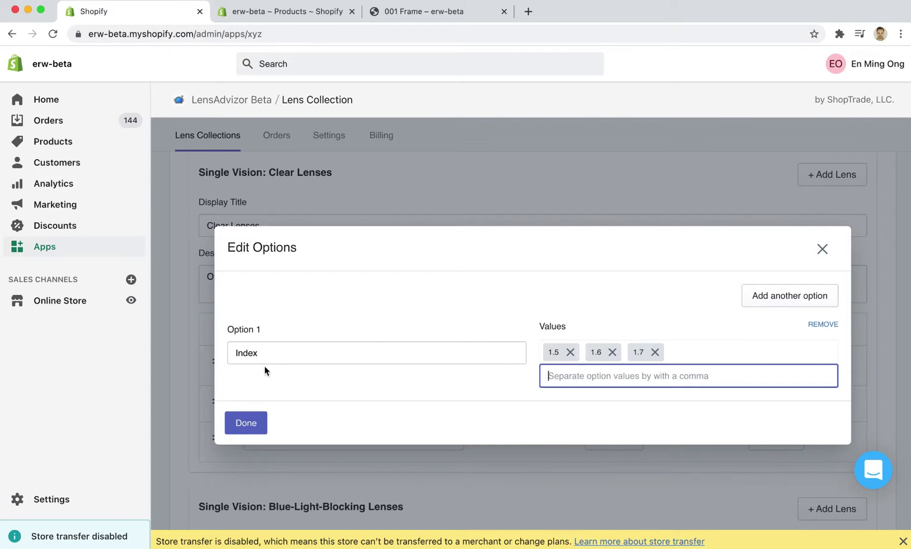
Step: Add a Coating option with values anti-reflictive and blue light blocking, then save the options
click(760, 297)
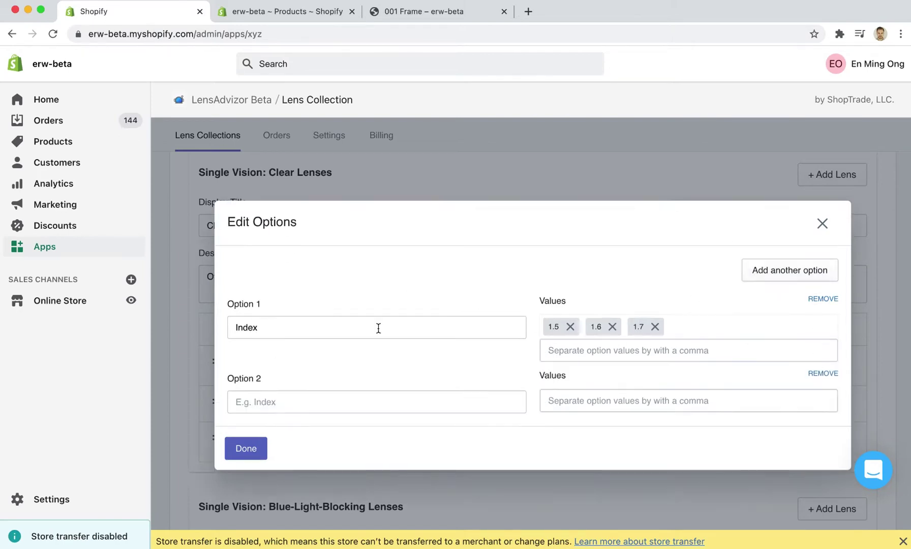
click(280, 402)
text(Coating)
key(Tab)
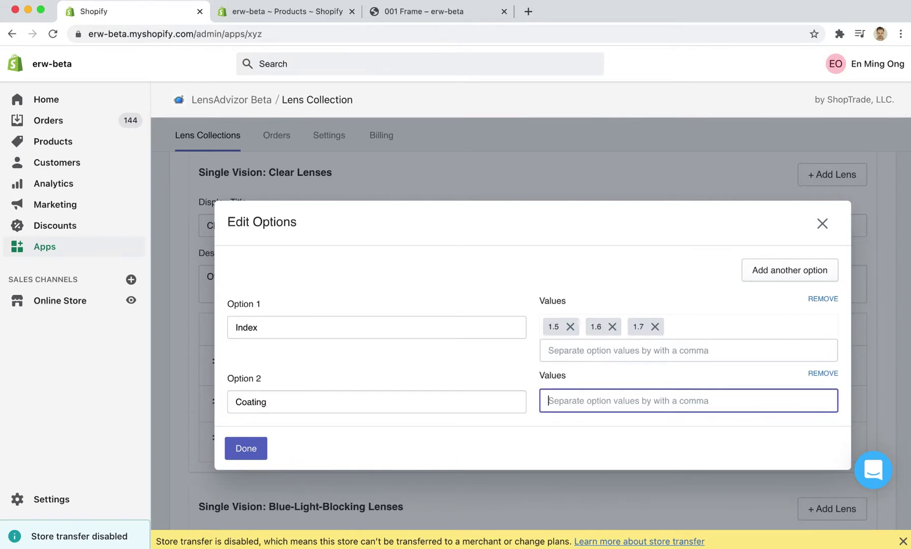
text(anti-re)
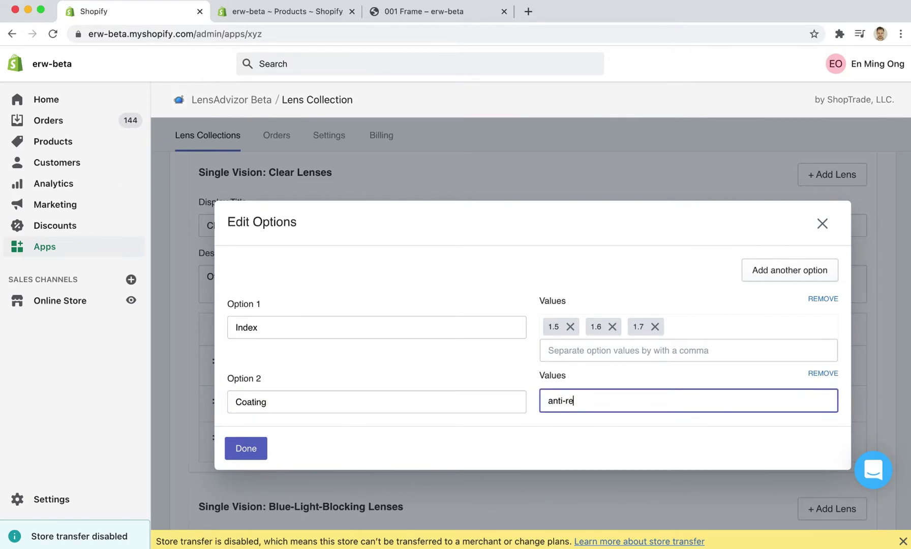
text(flictive)
key(Return)
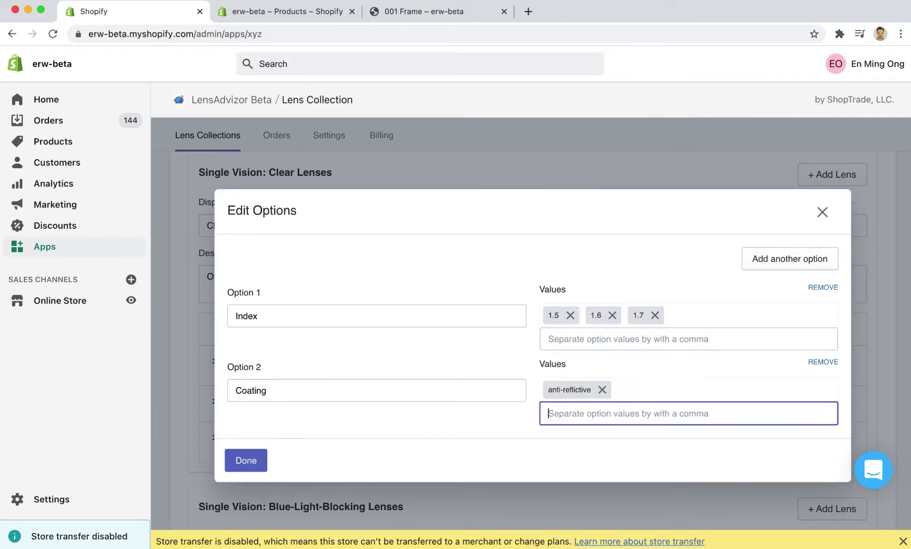
text(blue light)
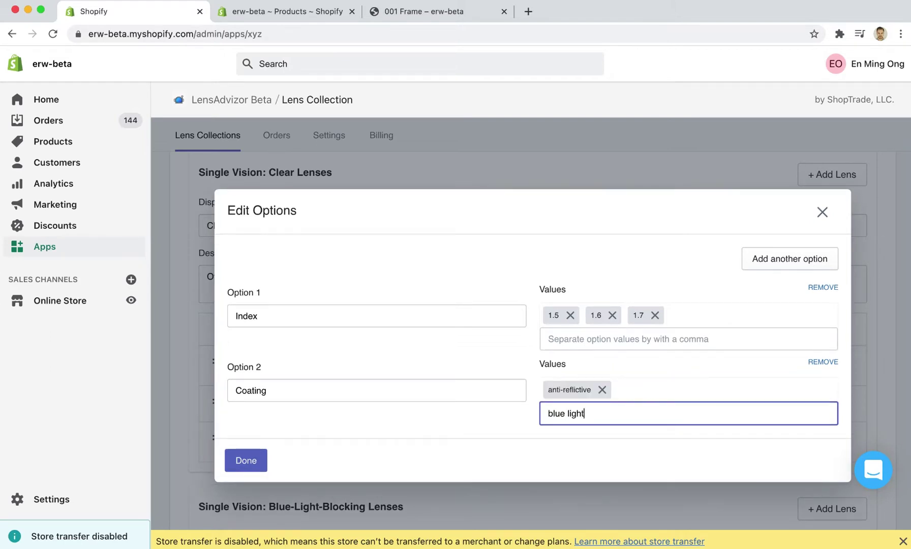
text( blocking)
key(Return)
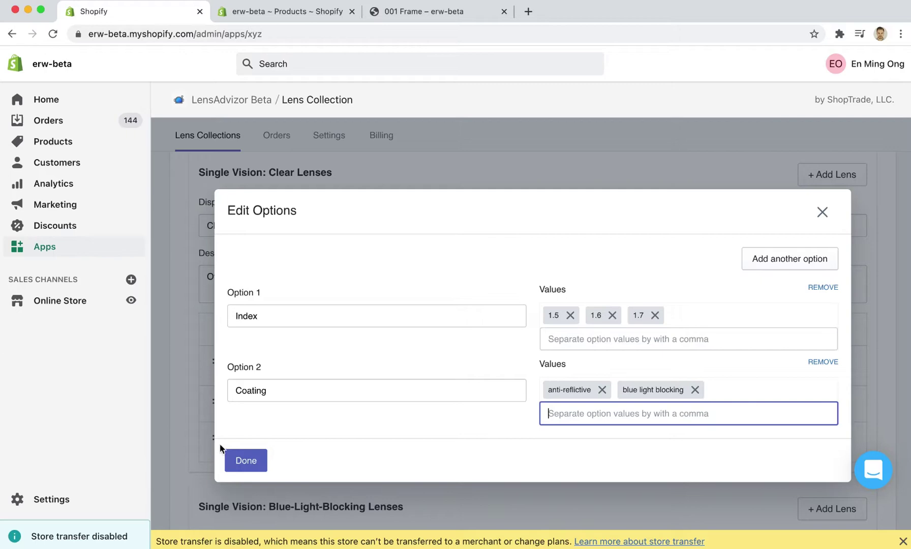
click(258, 459)
Step: Save the collection changes and check that New Lens with options now has a Shopify Id
scroll(627, 436, down, 15)
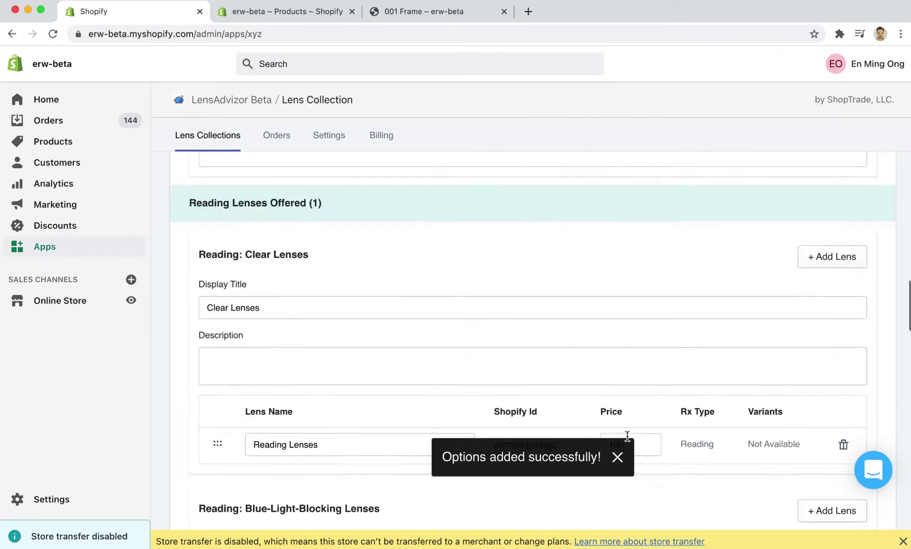
scroll(691, 433, down, 10)
click(824, 514)
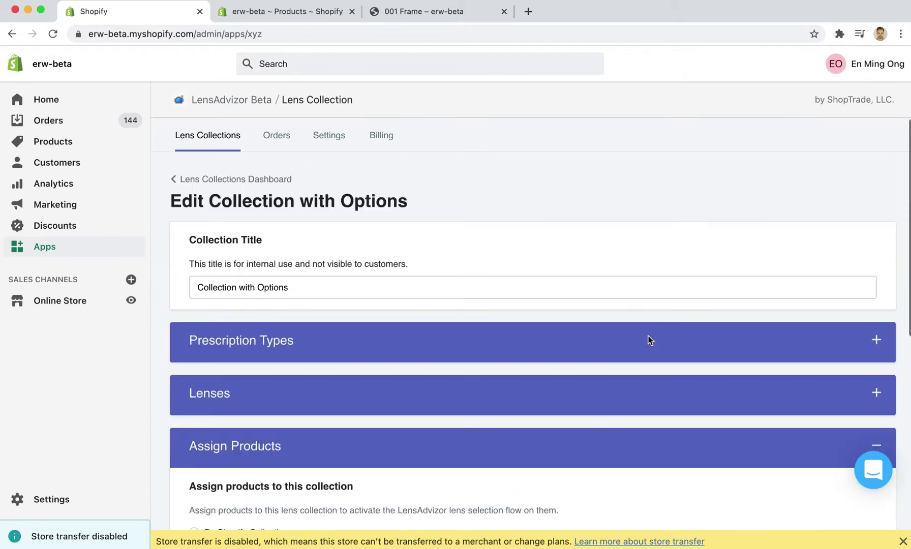
click(619, 395)
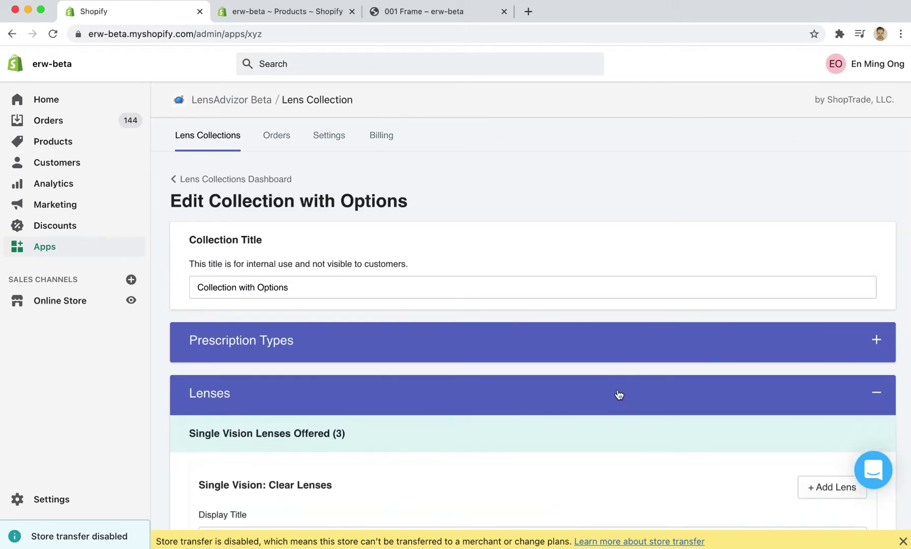
scroll(616, 392, down, 7)
Step: Return to the collections list and reopen Collection with Options to recheck its lenses
click(225, 181)
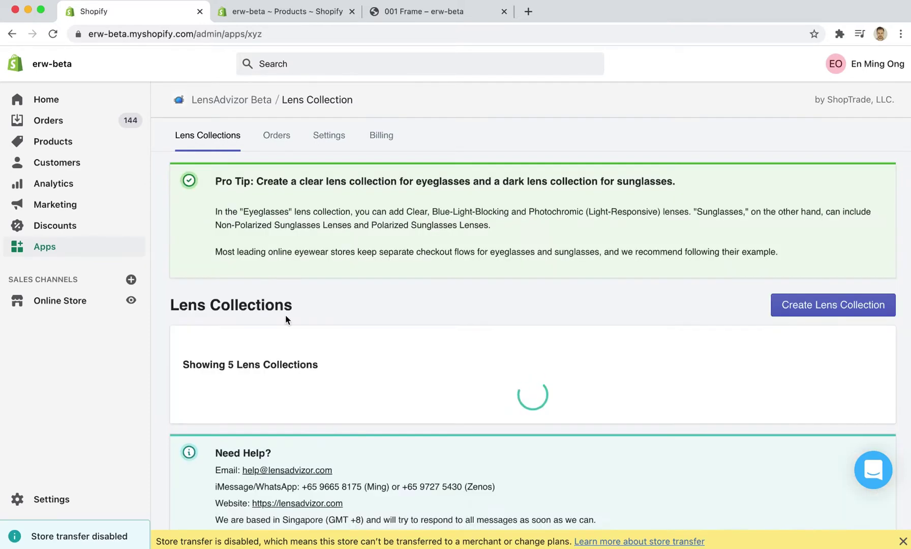
scroll(314, 422, down, 3)
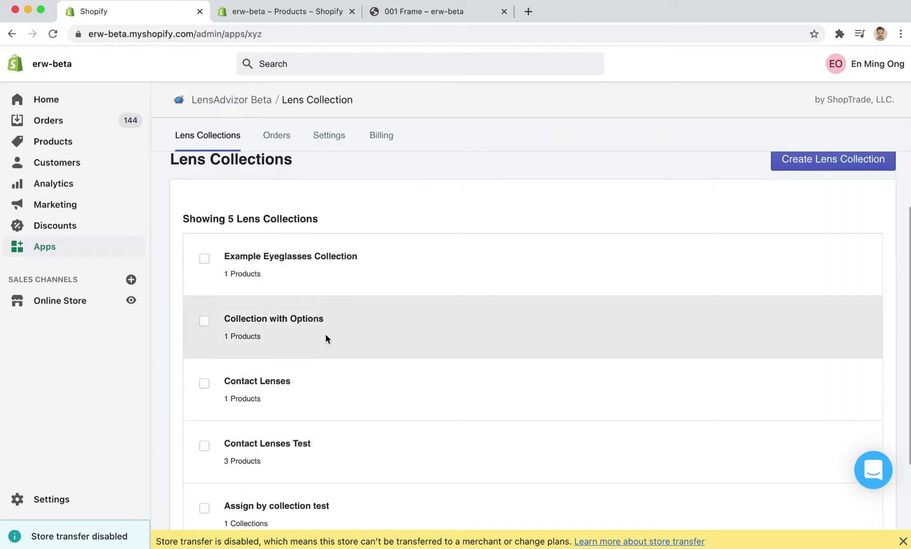
click(325, 340)
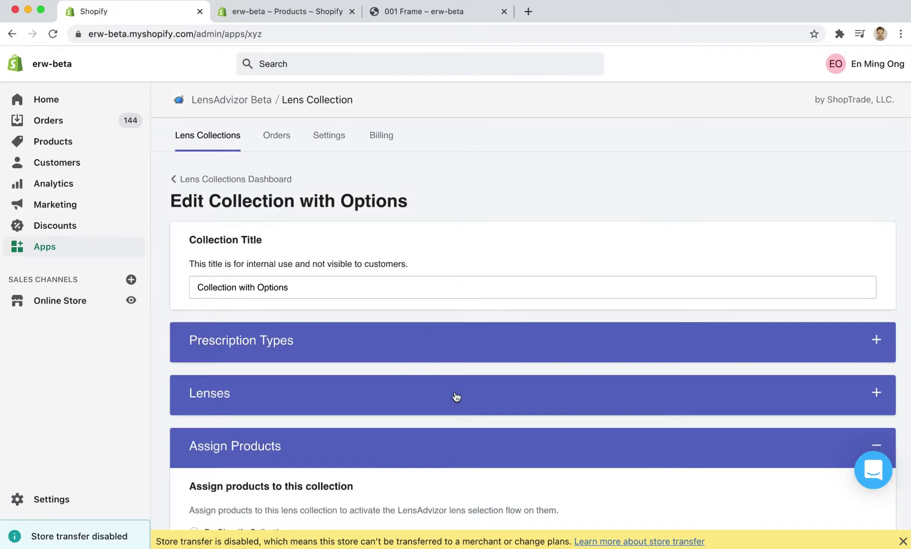
click(455, 393)
scroll(526, 413, down, 10)
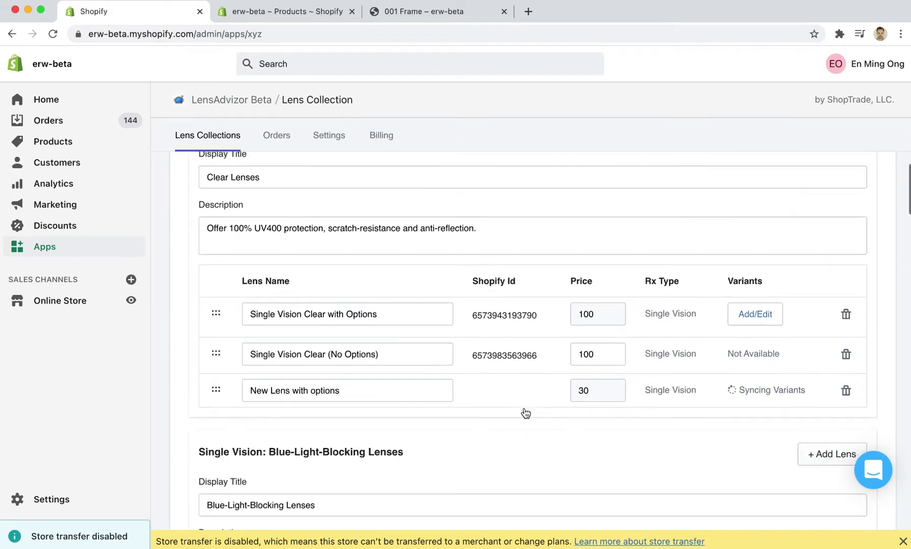
scroll(287, 169, up, 10)
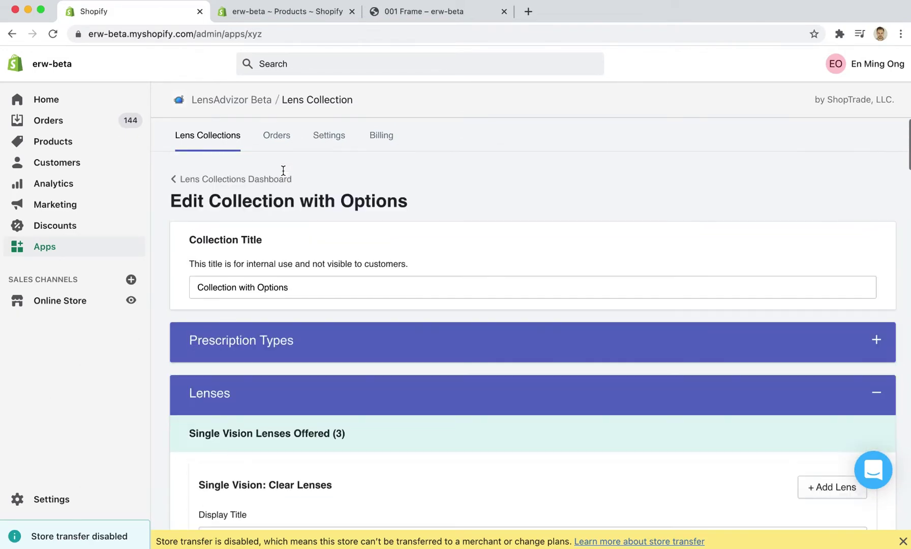
Step: Reopen the collection again and review Assigned Products: 001 Frame with its nine variants
click(283, 178)
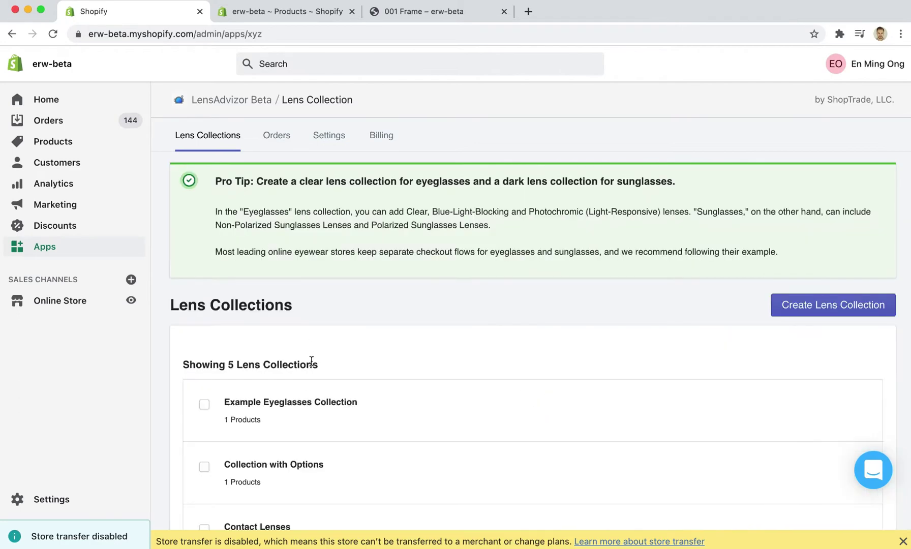
click(294, 460)
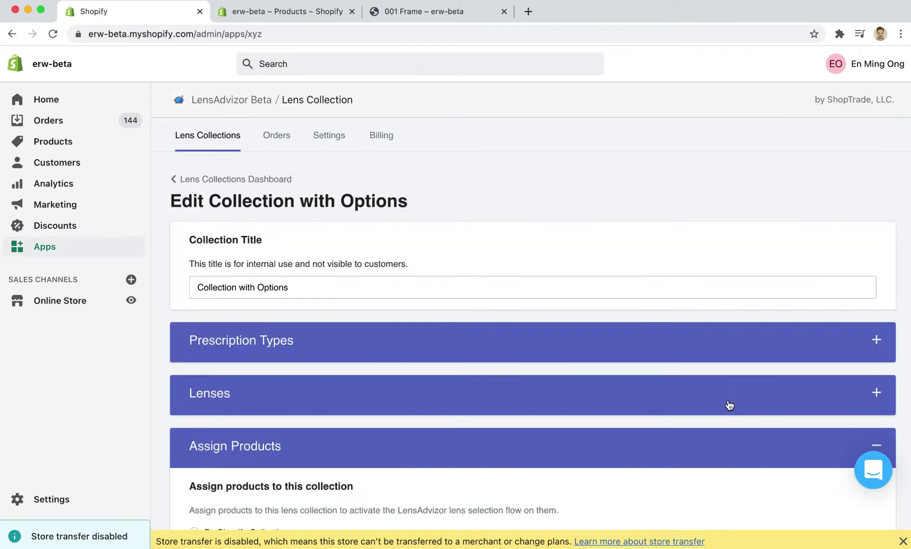
click(733, 407)
scroll(751, 454, down, 5)
scroll(750, 452, down, 3)
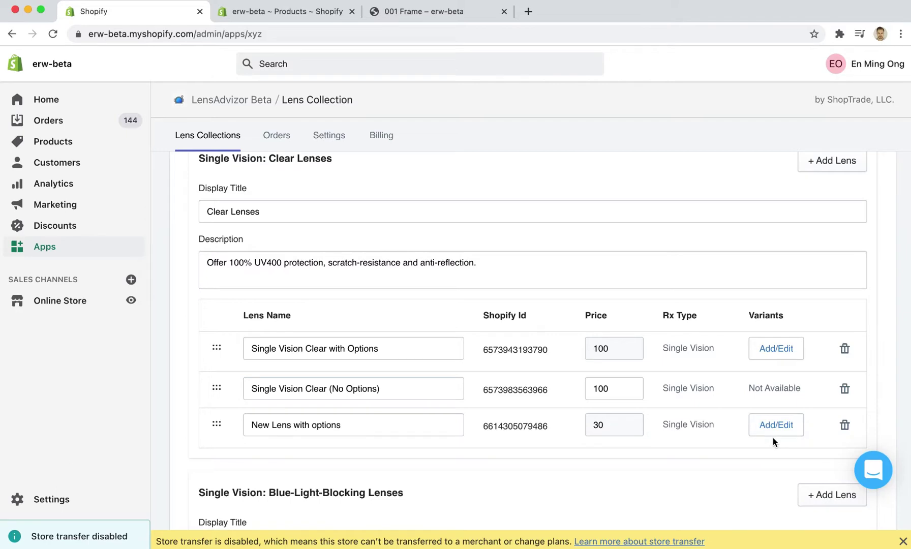
scroll(704, 442, down, 20)
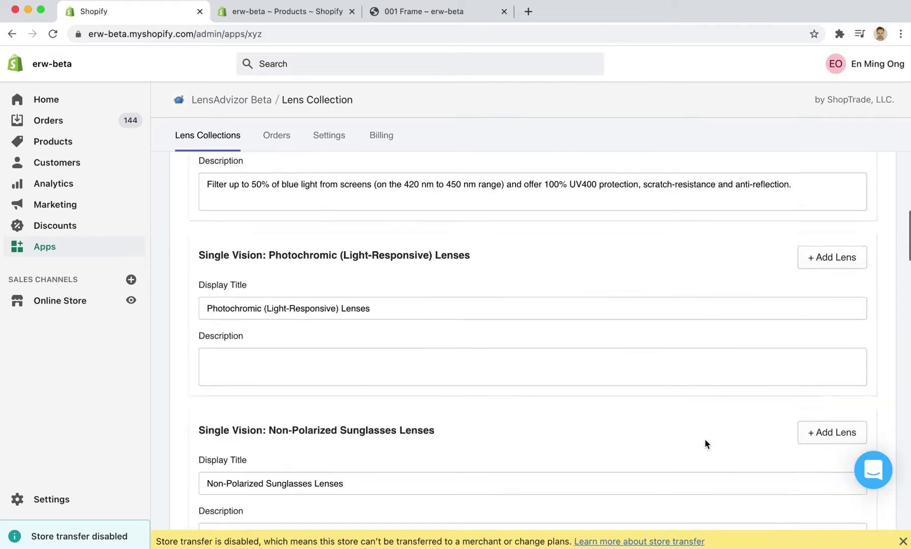
scroll(705, 444, down, 10)
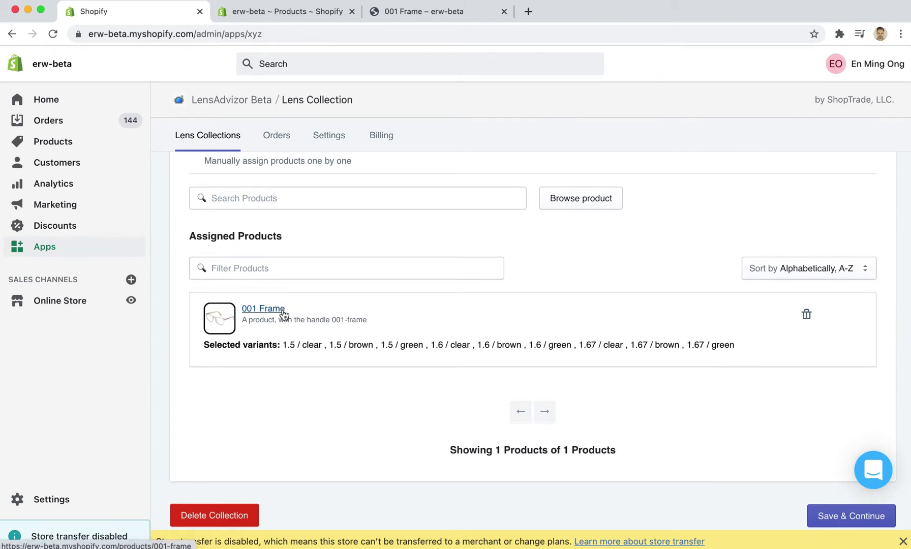
Step: Reload the 001 Frame storefront page and choose Single Vision, Email Later, and New Lens with options
click(424, 9)
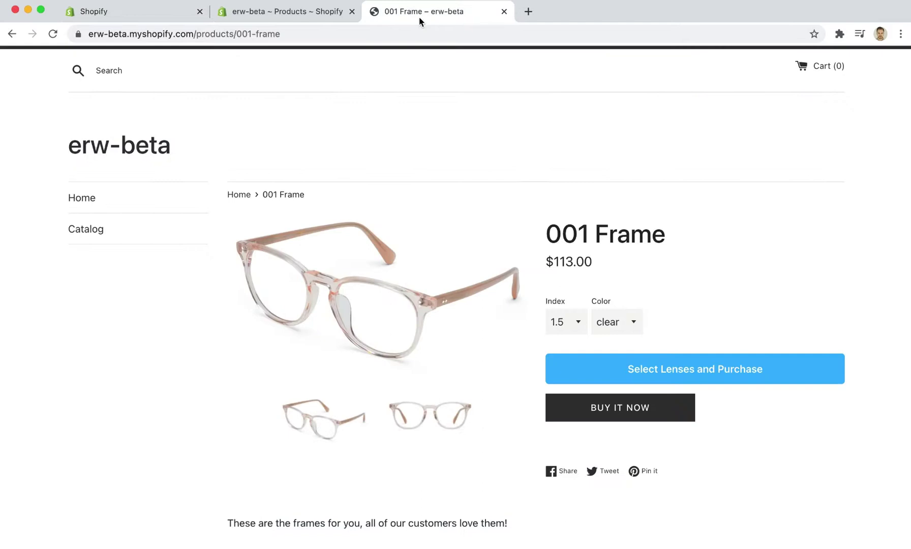
click(413, 31)
key(Return)
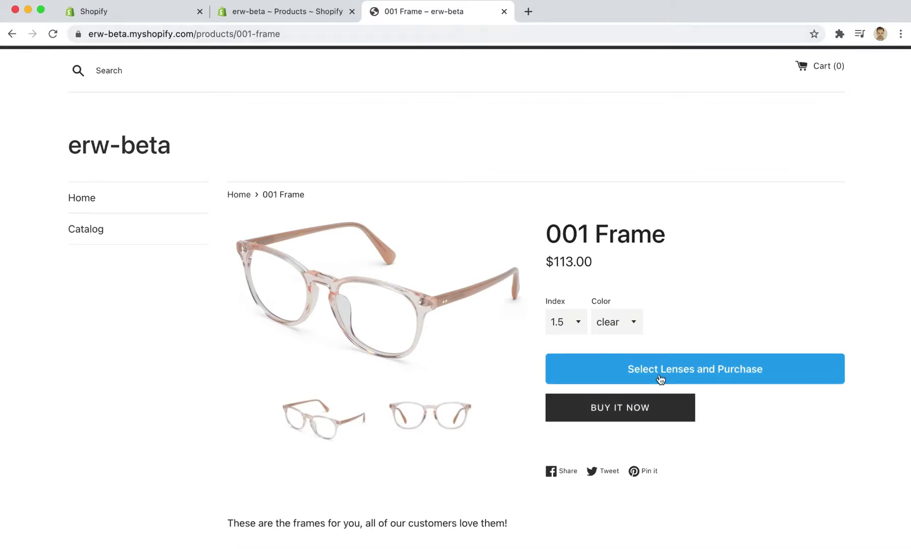
click(660, 378)
click(685, 175)
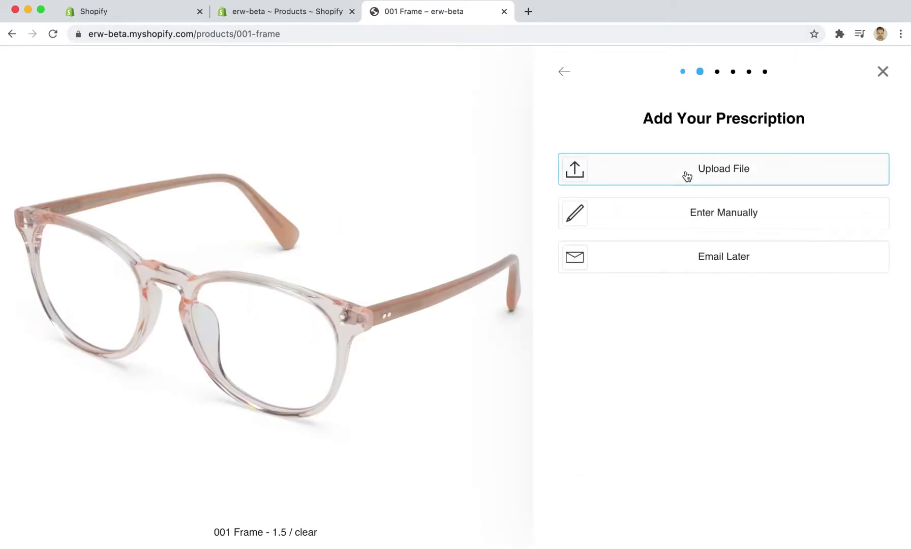
click(688, 254)
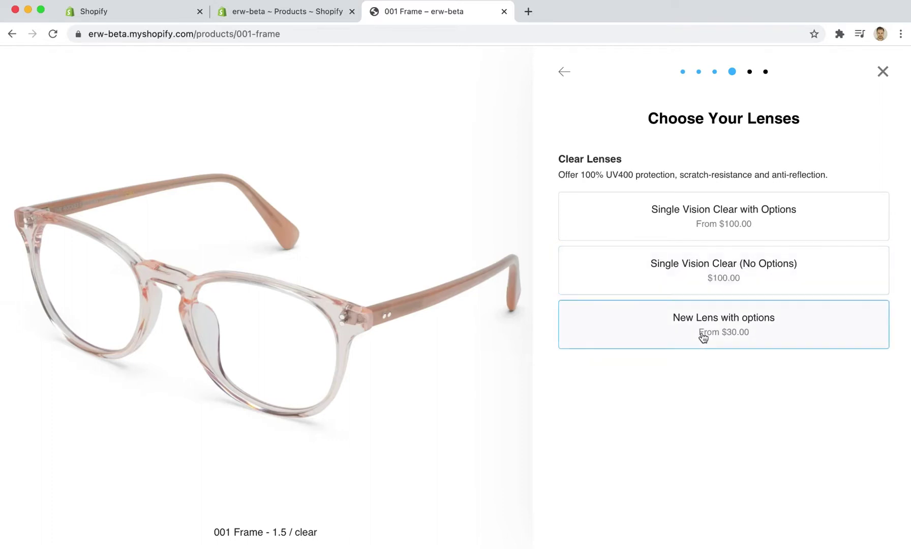
click(735, 340)
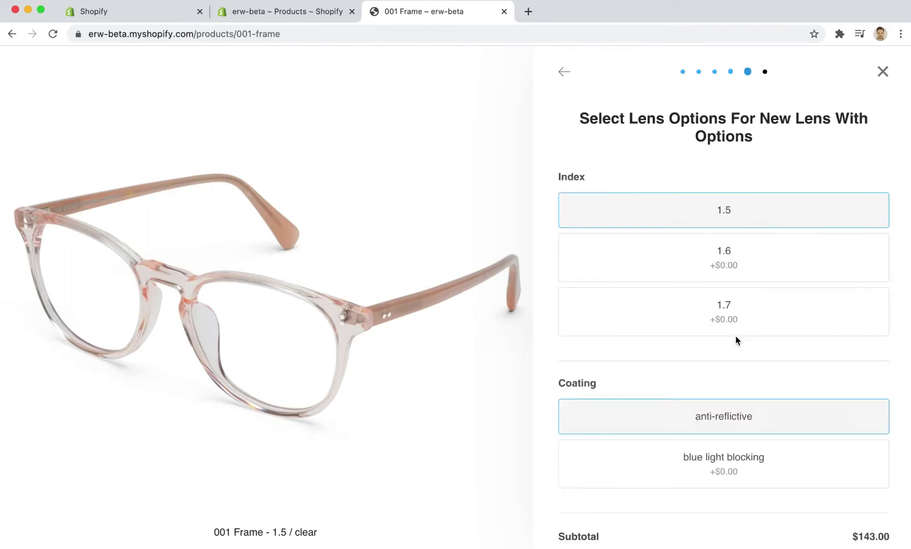
Step: Review the Index and Coating choices and try indexes 1.5, 1.6 and 1.7, each adding $0.00
scroll(736, 299, down, 3)
scroll(736, 297, up, 3)
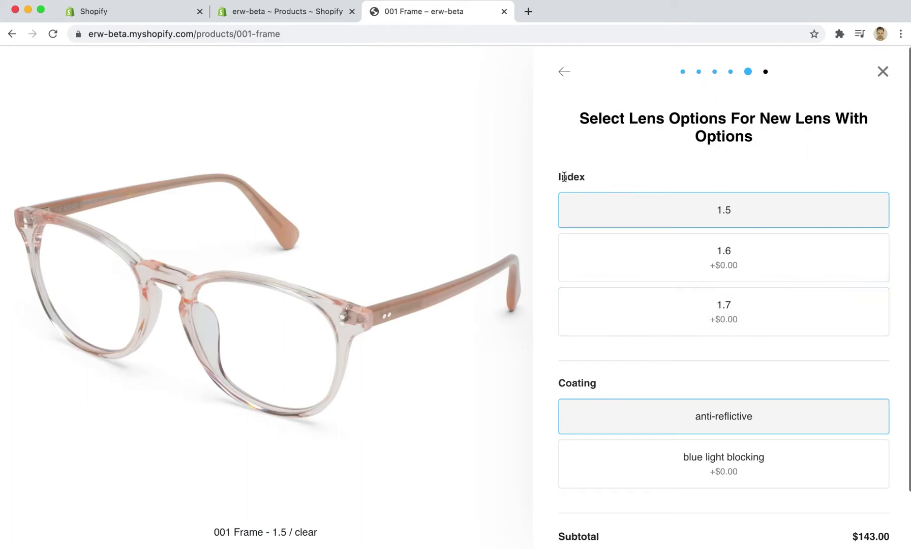
drag(564, 176, 626, 173)
drag(565, 382, 647, 382)
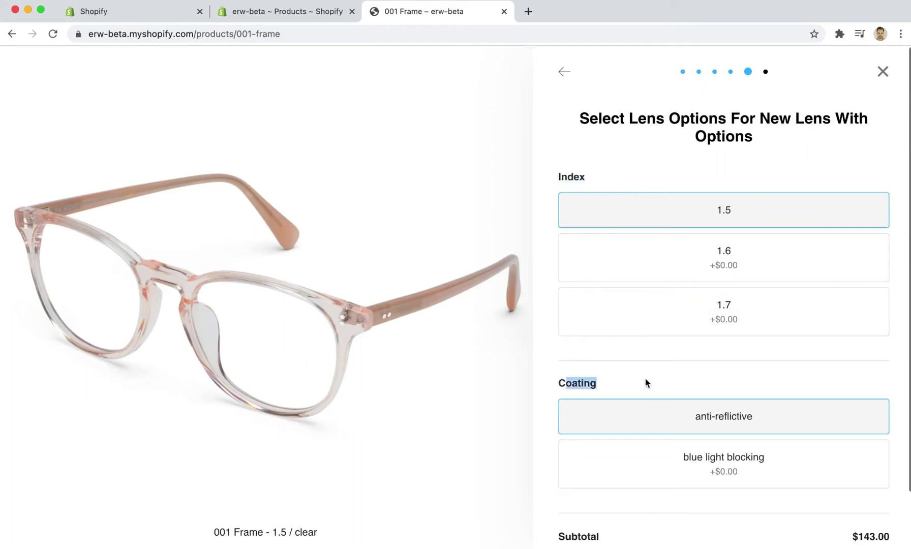
scroll(728, 378, down, 2)
click(728, 194)
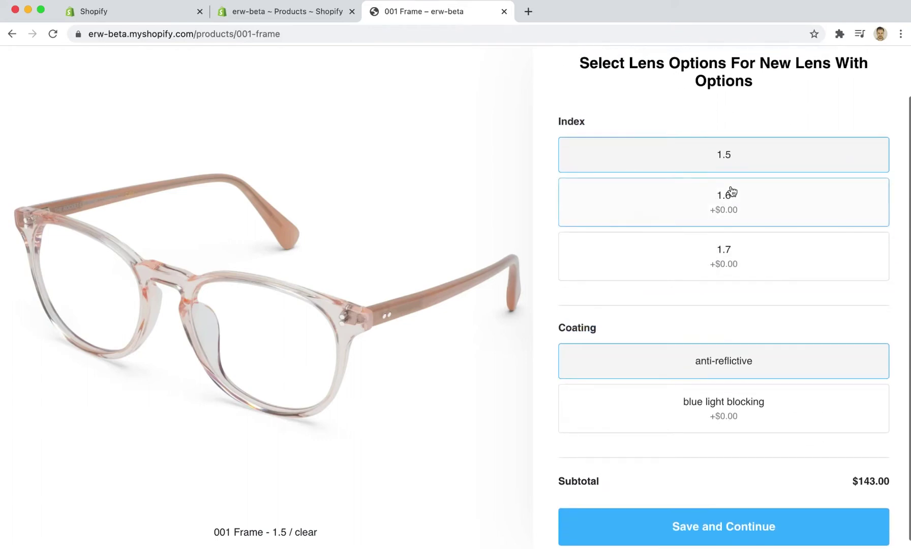
click(728, 269)
click(738, 218)
click(747, 159)
click(743, 238)
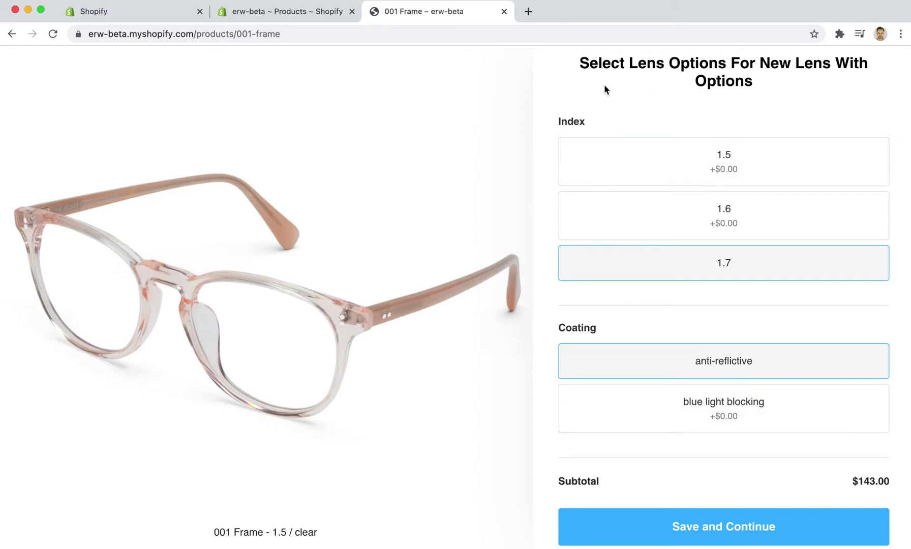
Step: Back in LensAdvizor, review New Lens with options' six variants, all priced 30
click(303, 15)
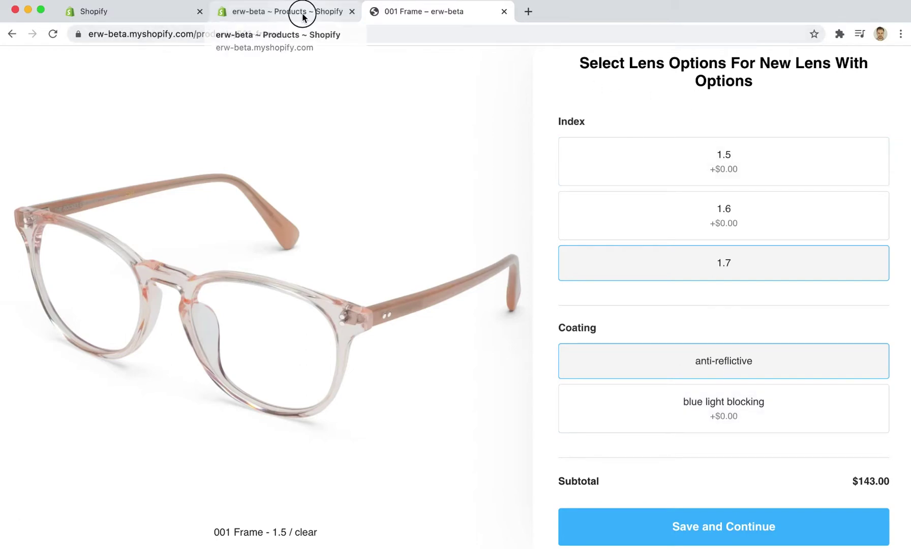
click(144, 15)
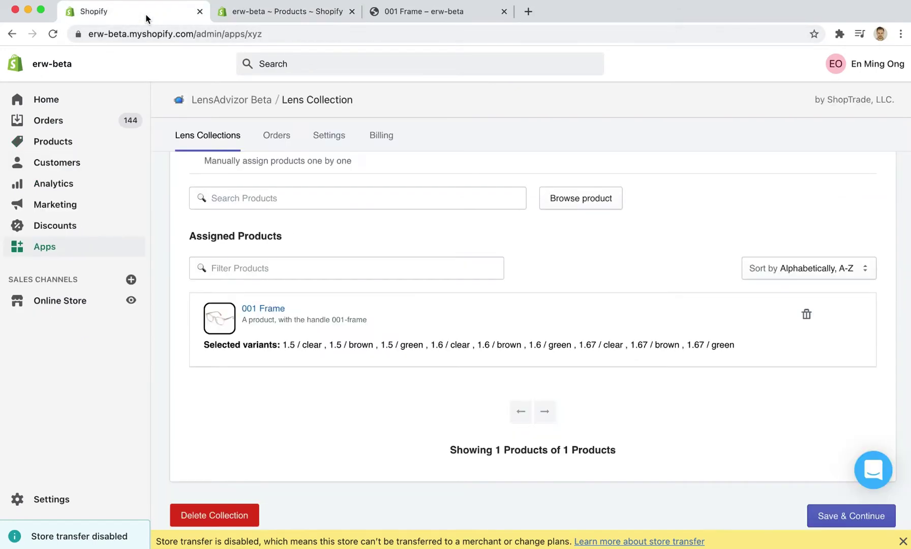
scroll(406, 244, up, 5)
scroll(415, 254, up, 10)
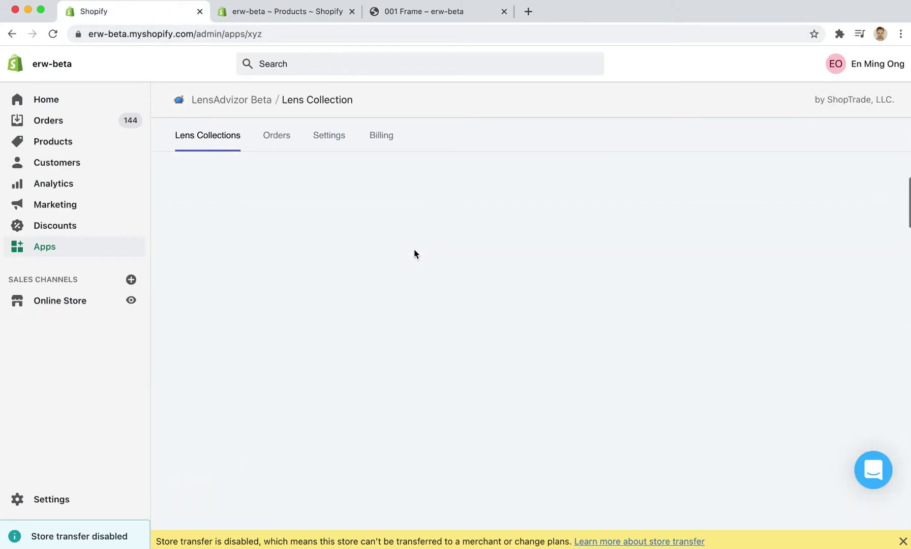
scroll(472, 369, down, 10)
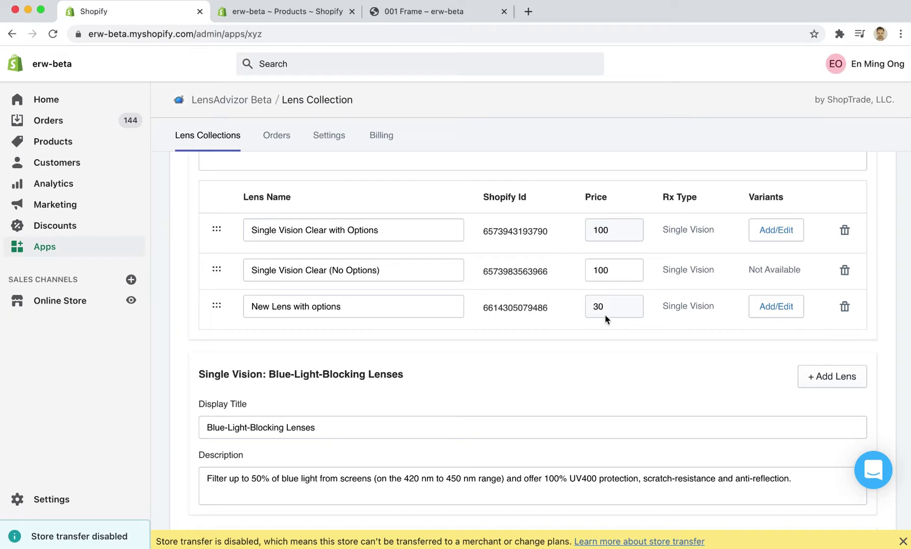
click(776, 310)
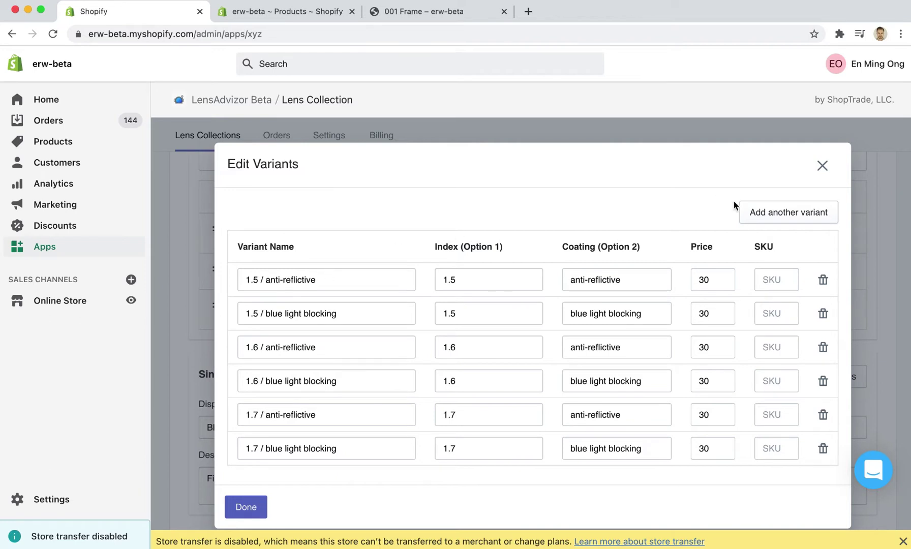
click(821, 167)
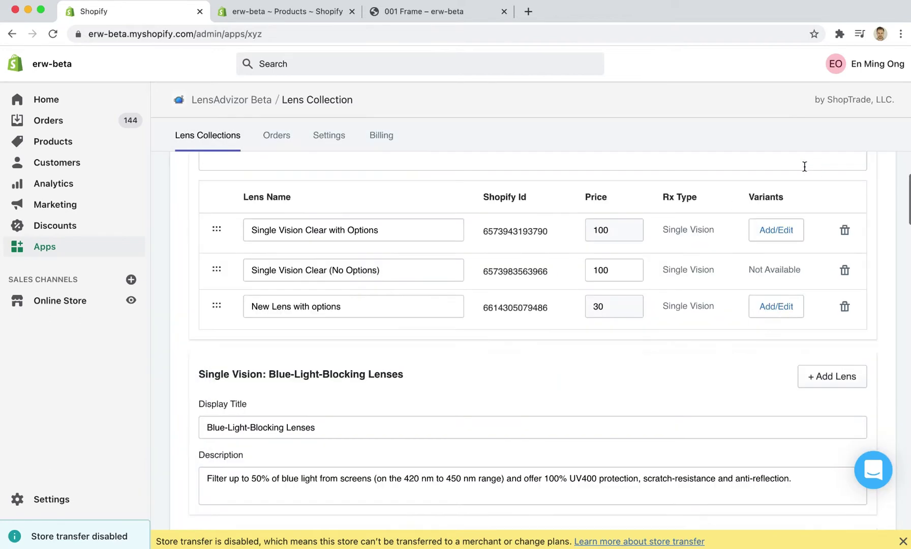
Step: Copy the lens's Shopify Id and use it to find and open New Lens with options in Shopify Products
double_click(518, 308)
key(super+c)
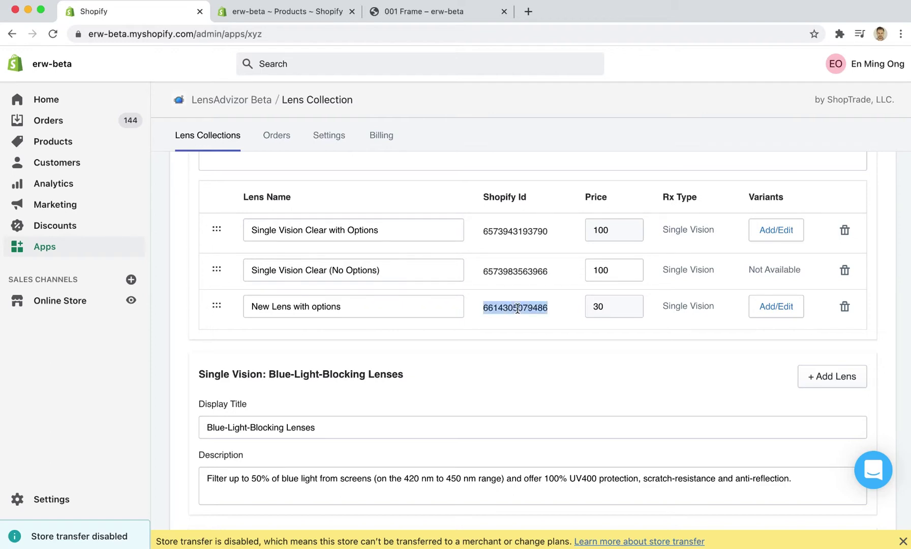
click(249, 11)
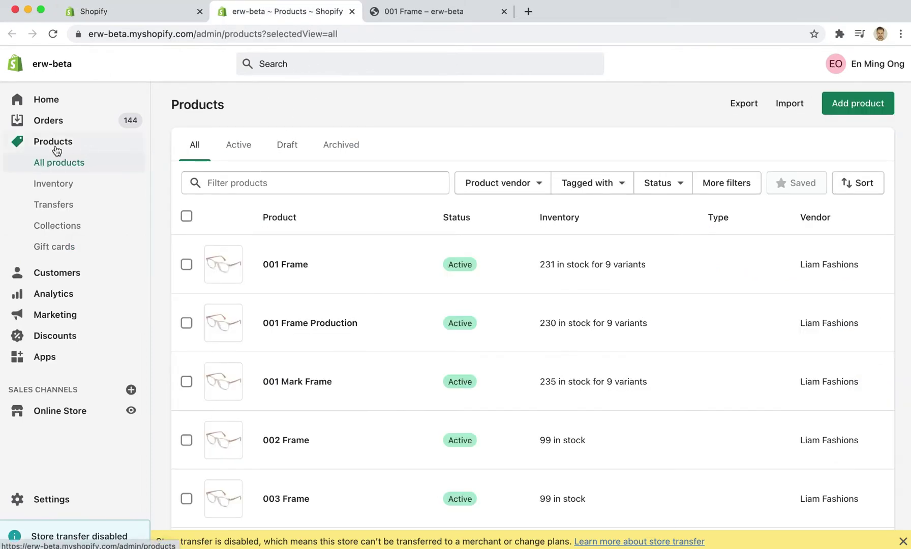
click(262, 180)
key(super+v)
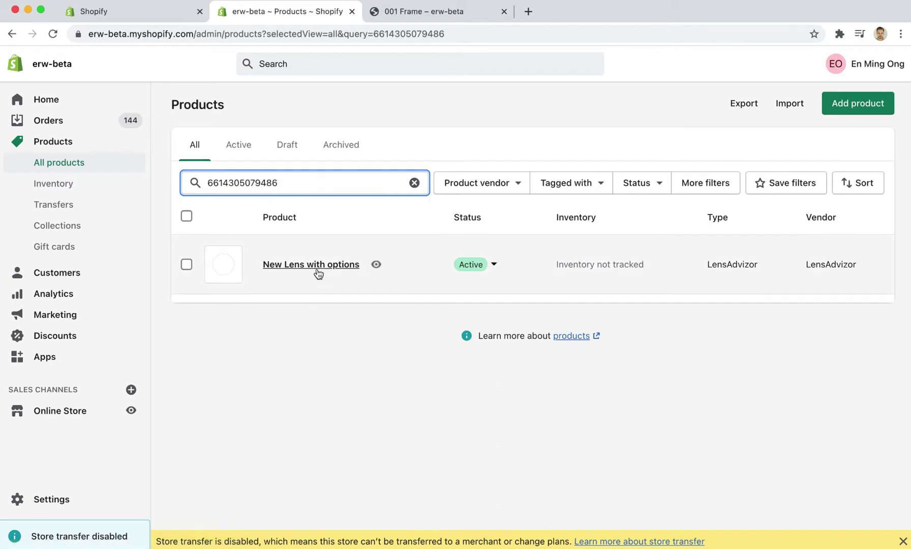
click(316, 269)
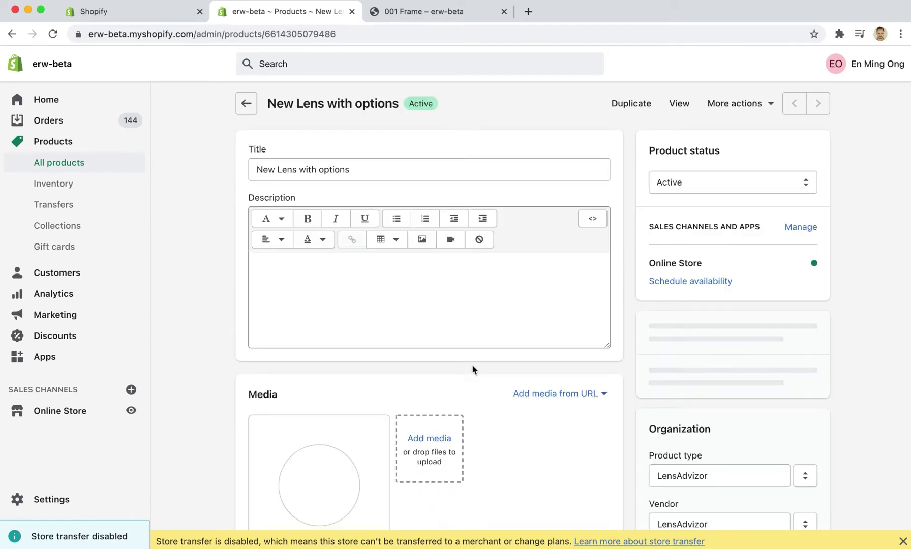
Step: Review the variant list and change both 1.6 index variant prices to 40.00
scroll(224, 360, down, 15)
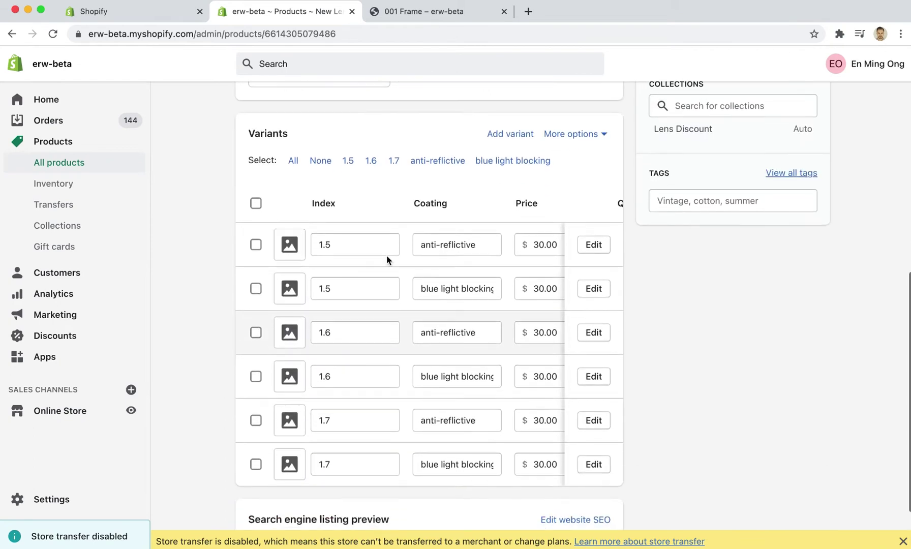
scroll(438, 399, right, 2)
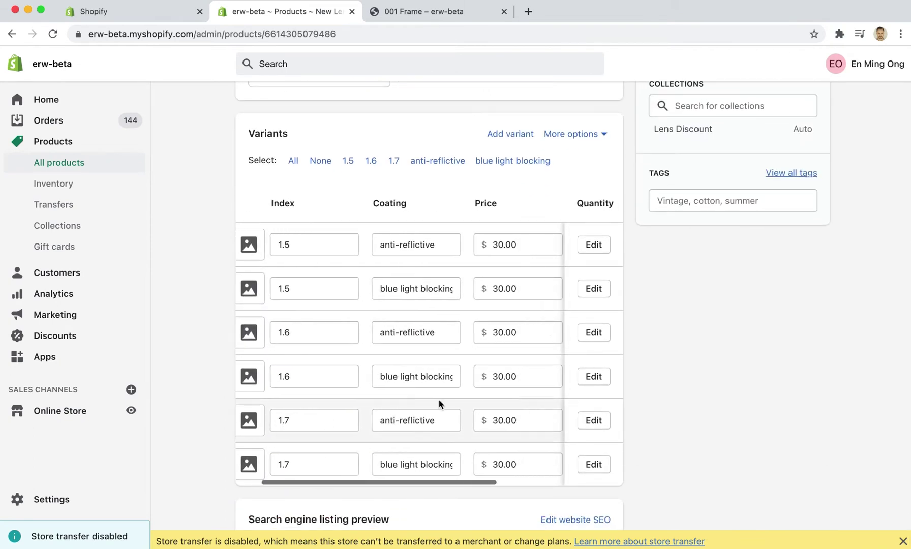
scroll(438, 399, left, 2)
drag(352, 246, 403, 267)
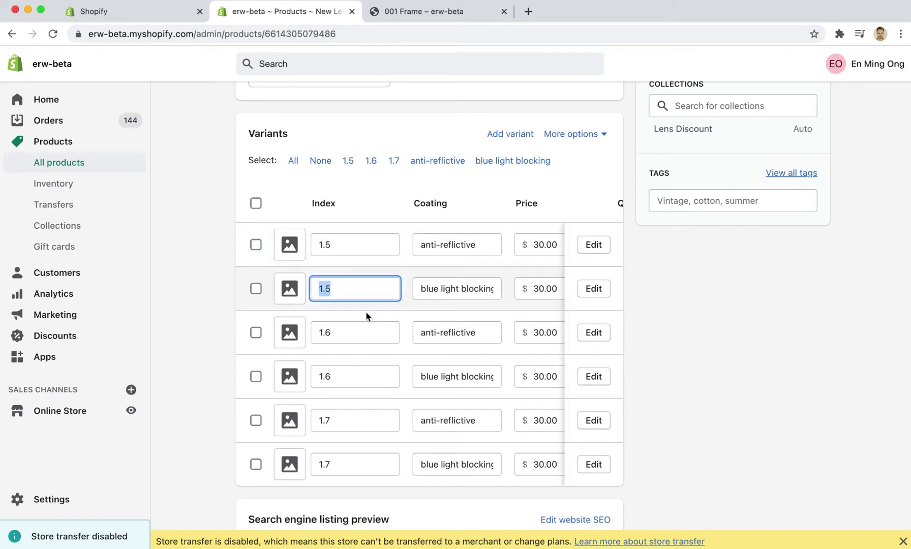
drag(348, 332, 295, 336)
drag(350, 368, 435, 368)
click(540, 332)
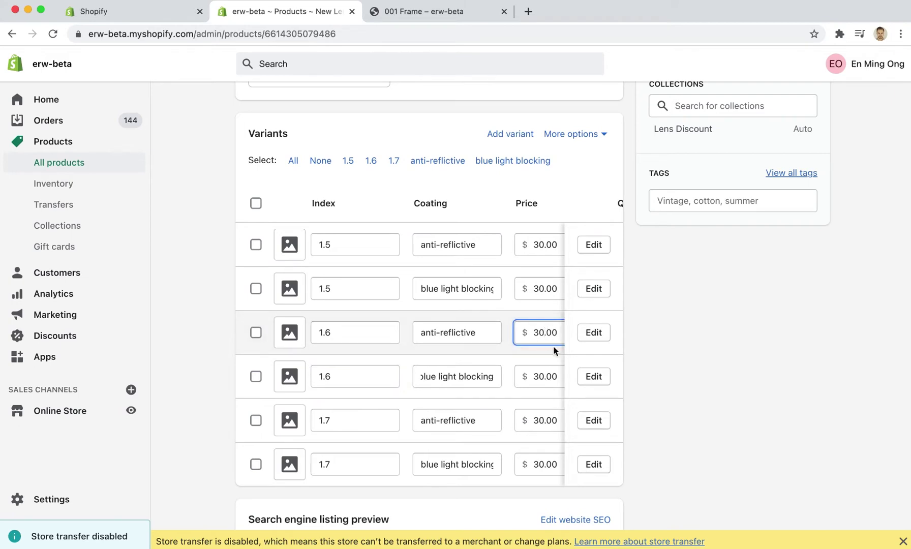
text(4)
key(BackSpace)
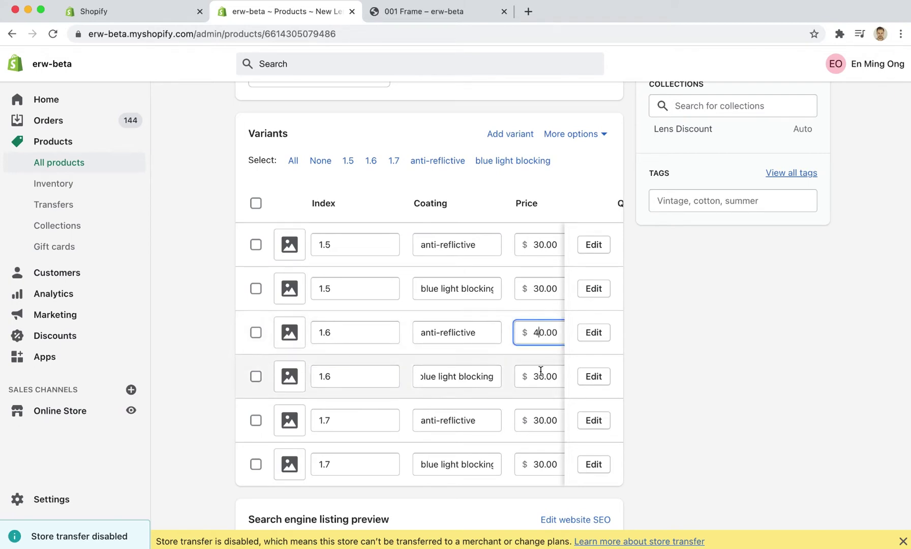
click(540, 371)
key(BackSpace)
text(4)
Step: Change the 1.7 variant prices to 50.00 and save the product
click(336, 417)
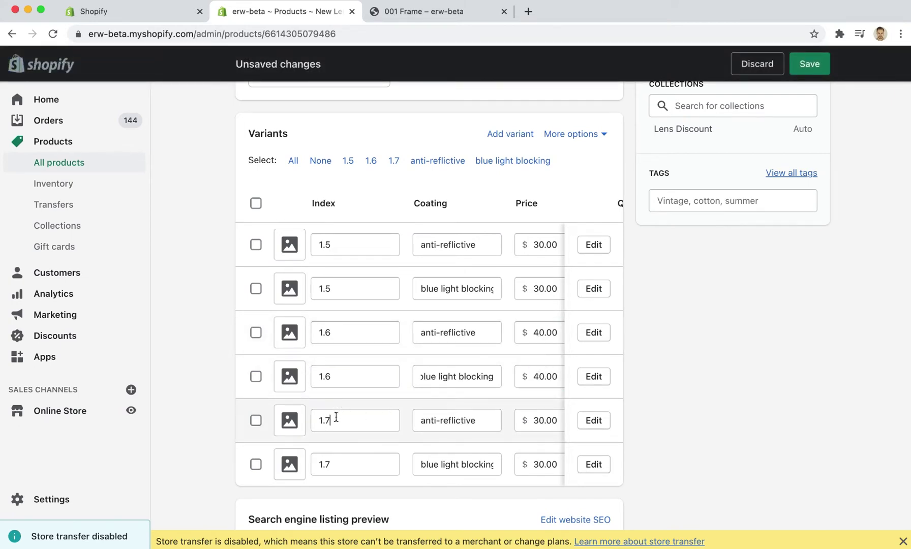
click(538, 421)
key(BackSpace)
text(5)
click(535, 463)
click(812, 72)
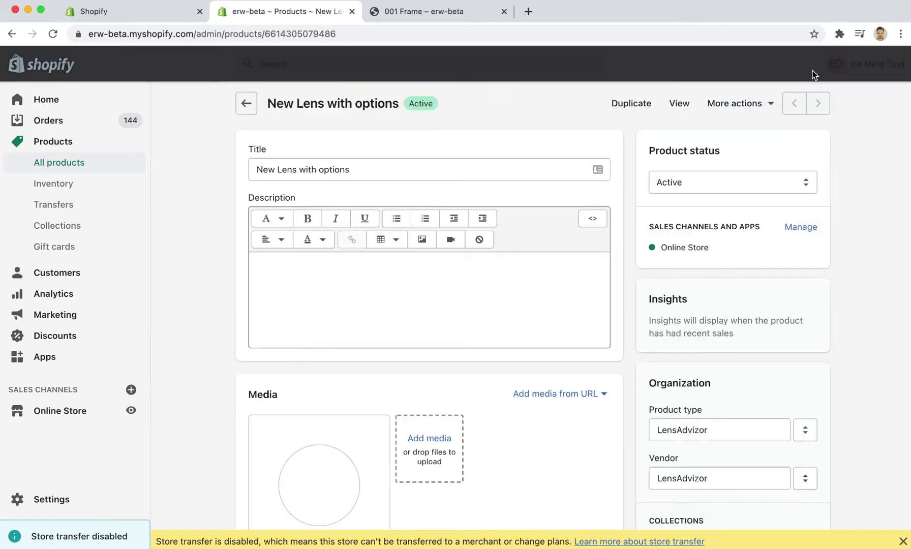
Step: Rerun the 001 Frame lens flow and confirm index 1.6 adds $10.00 and 1.7 adds $20.00
click(453, 11)
click(472, 34)
key(Return)
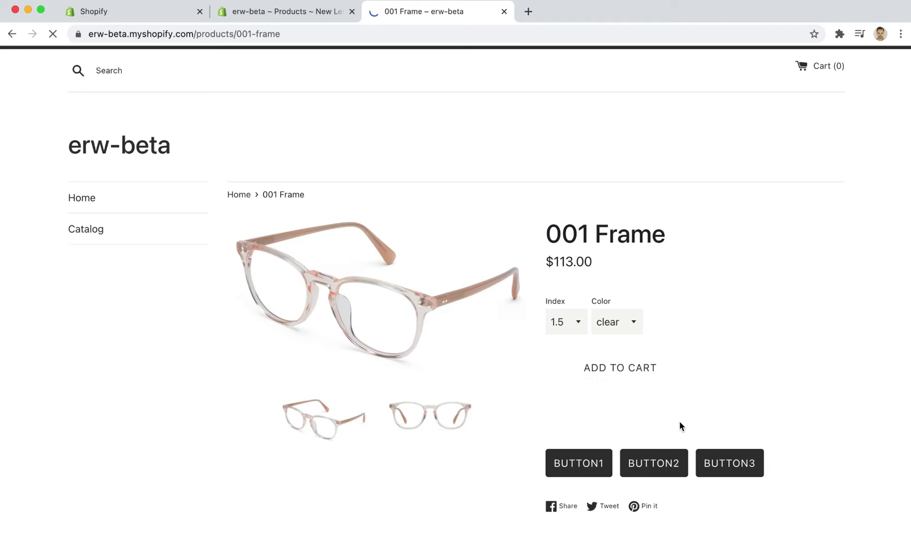
click(646, 368)
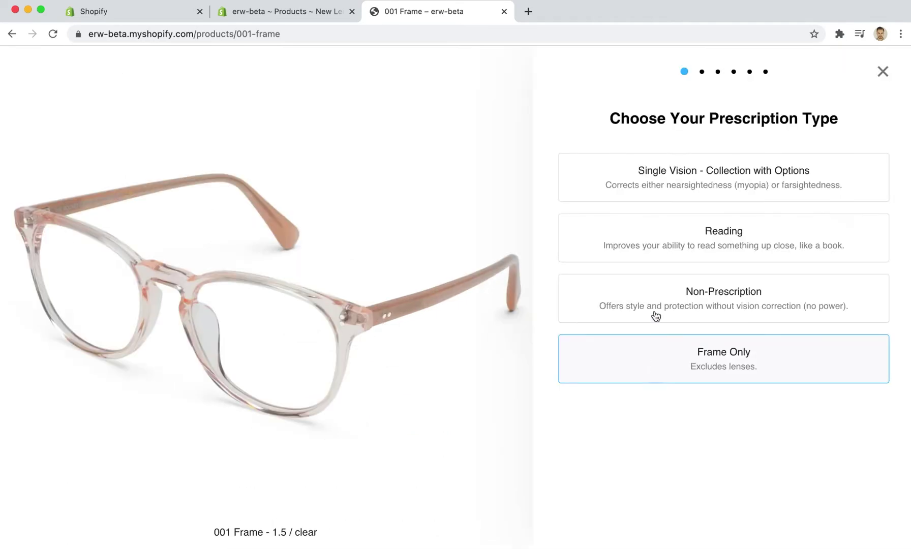
click(683, 178)
click(684, 258)
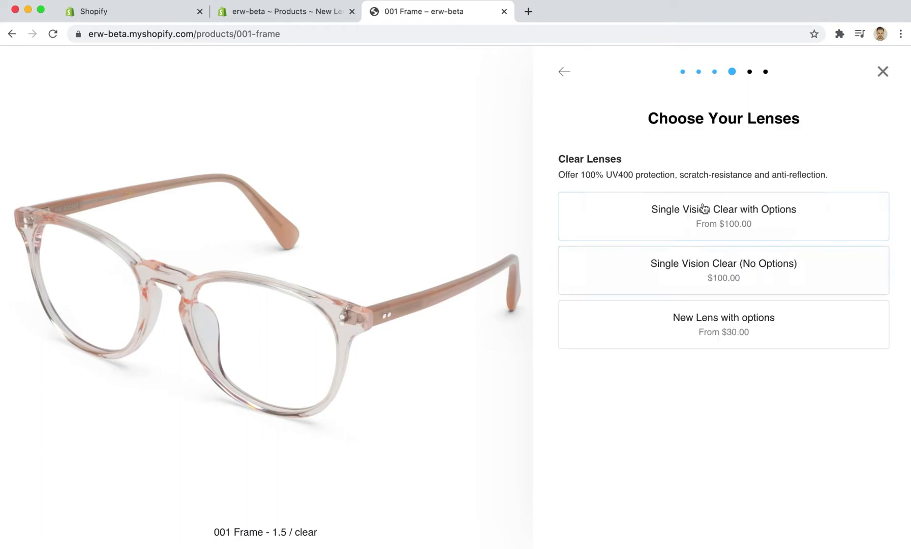
click(717, 329)
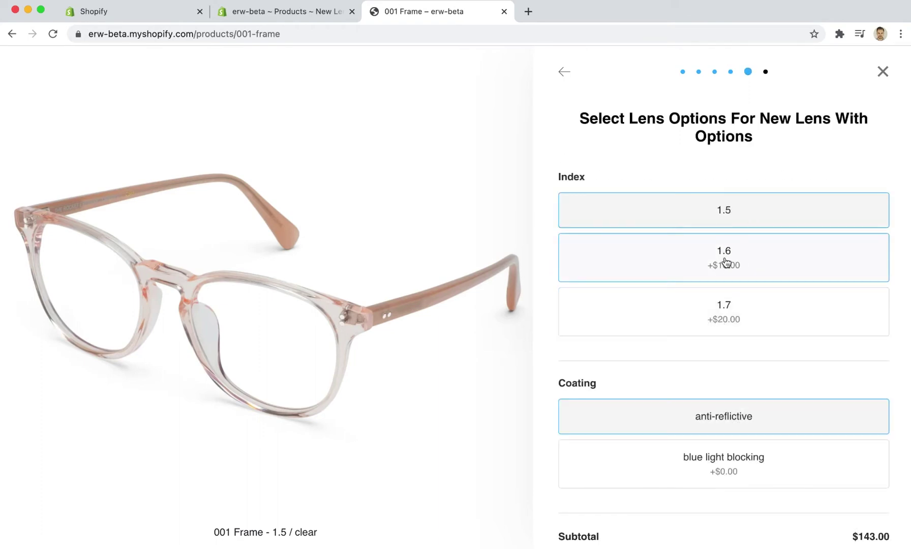
click(732, 278)
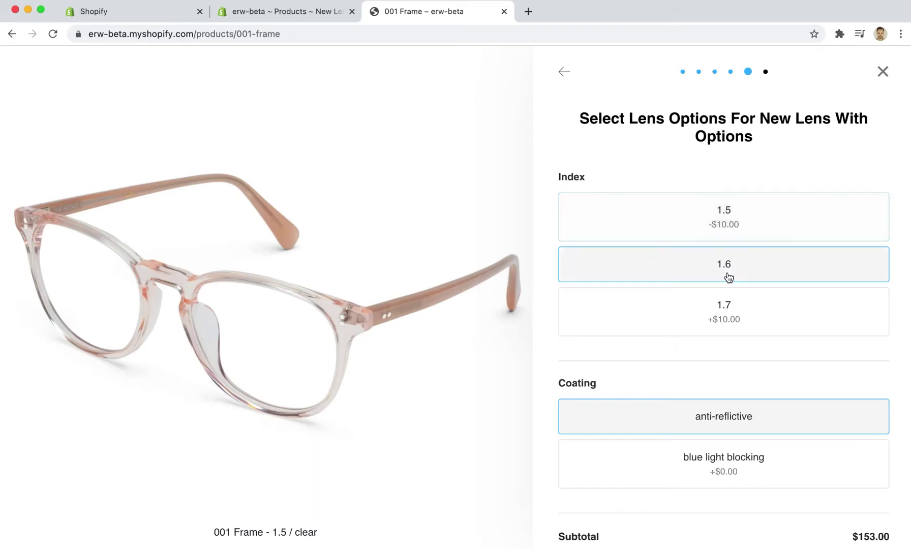
click(734, 227)
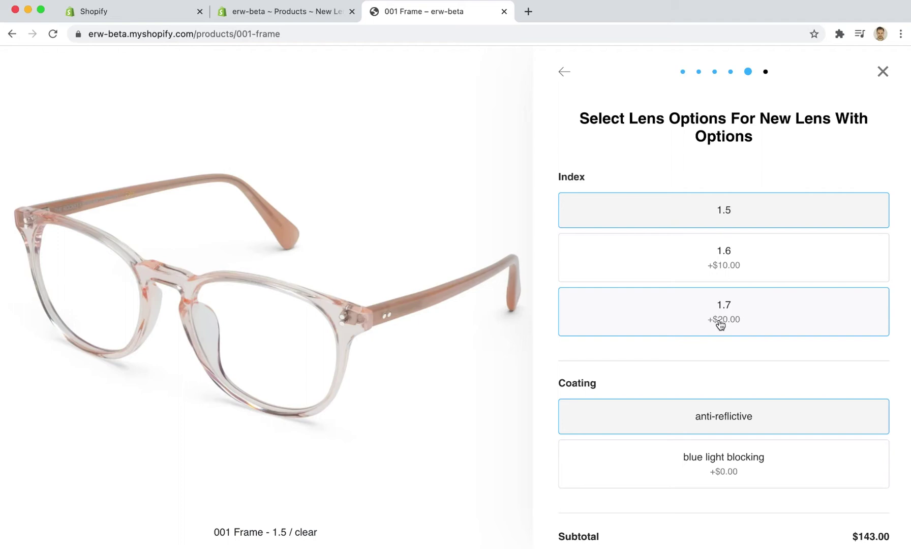
click(309, 14)
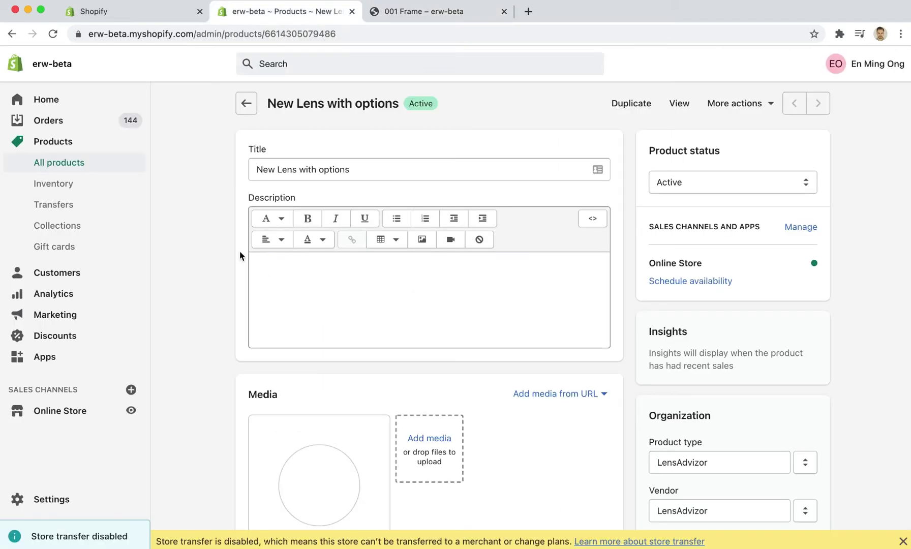
Step: Reorder variants: Coating before Index, blue light blocking before anti-reflictive, indexes 1.6, 1.7, 1.5, and save
scroll(240, 255, down, 10)
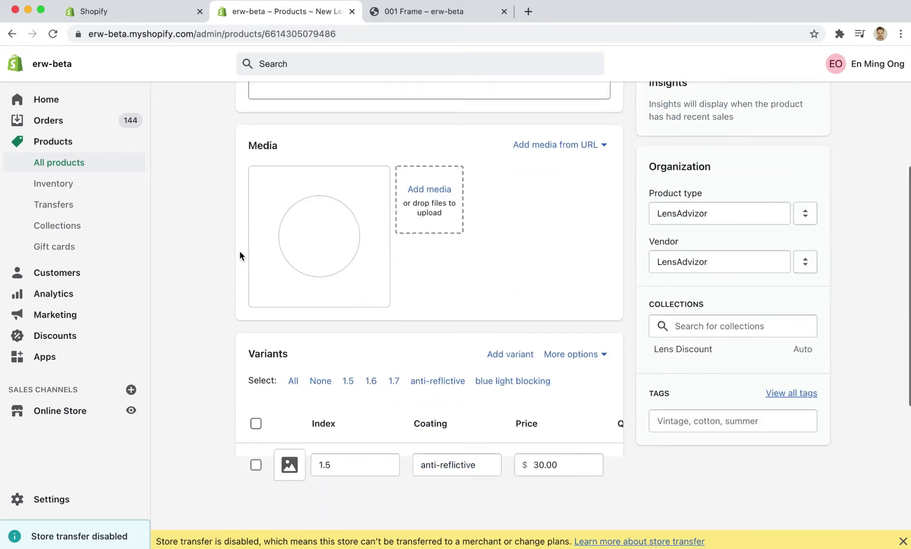
scroll(240, 255, down, 3)
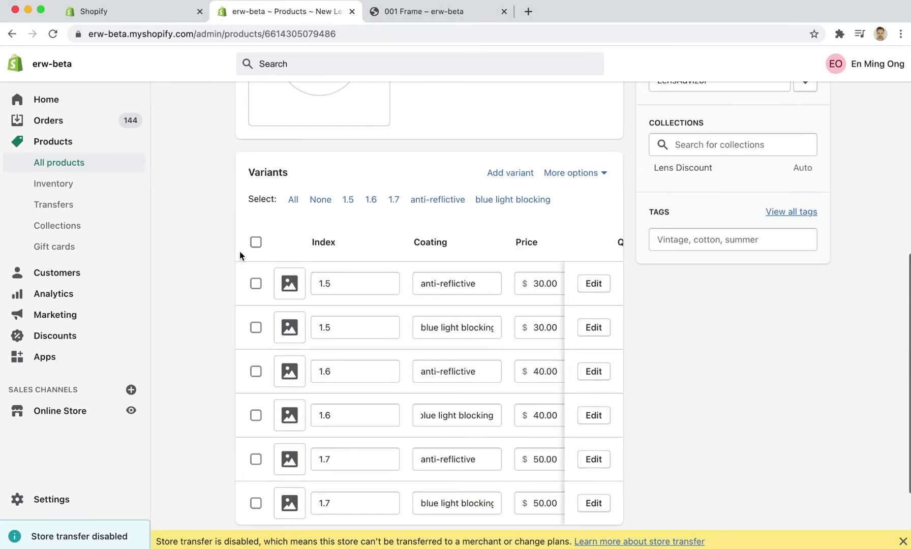
click(605, 125)
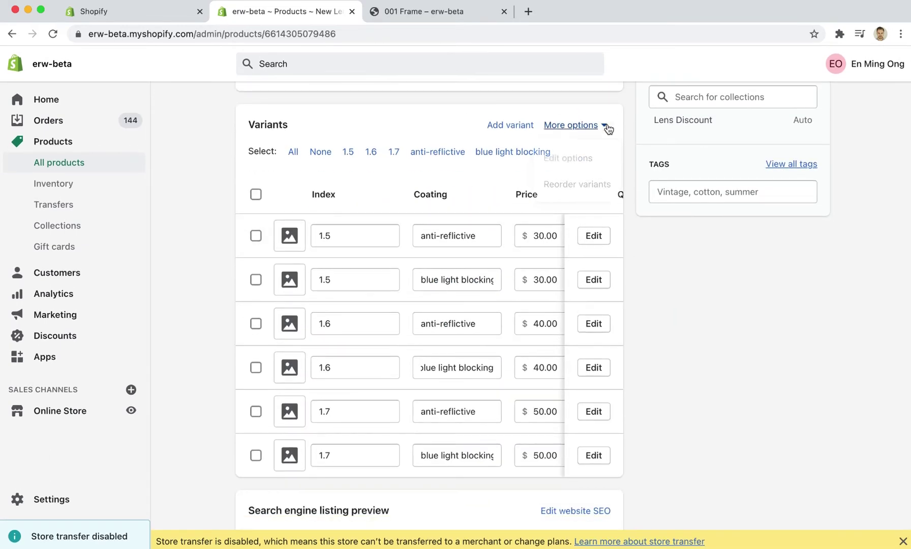
click(577, 184)
drag(287, 322, 288, 295)
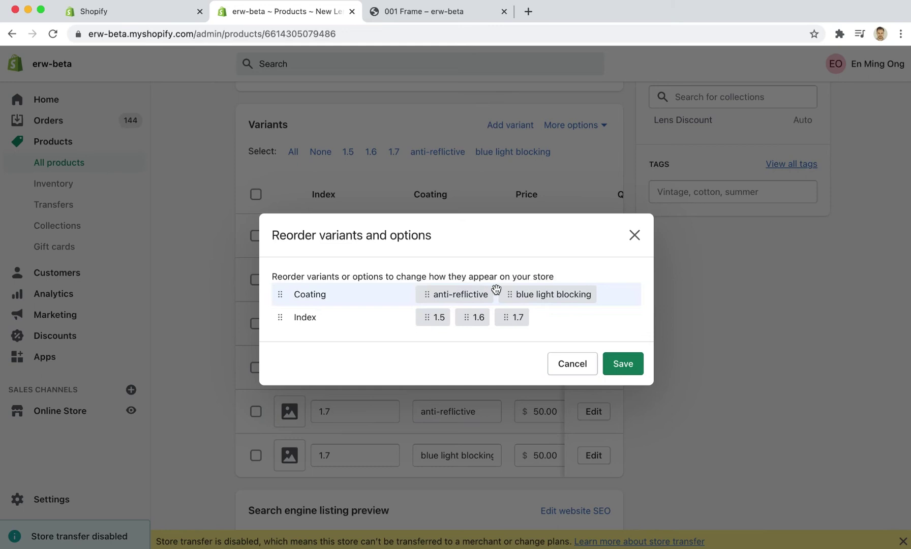
drag(517, 293, 519, 318)
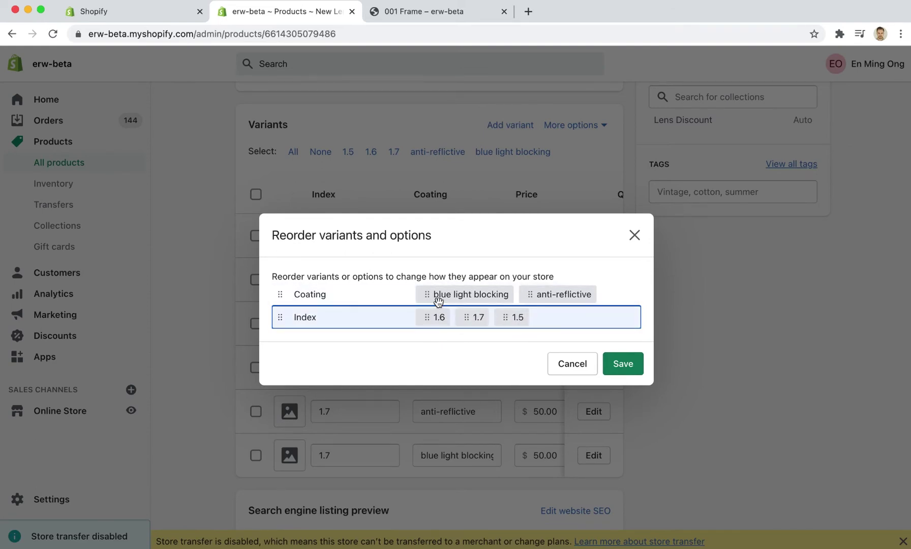
click(621, 365)
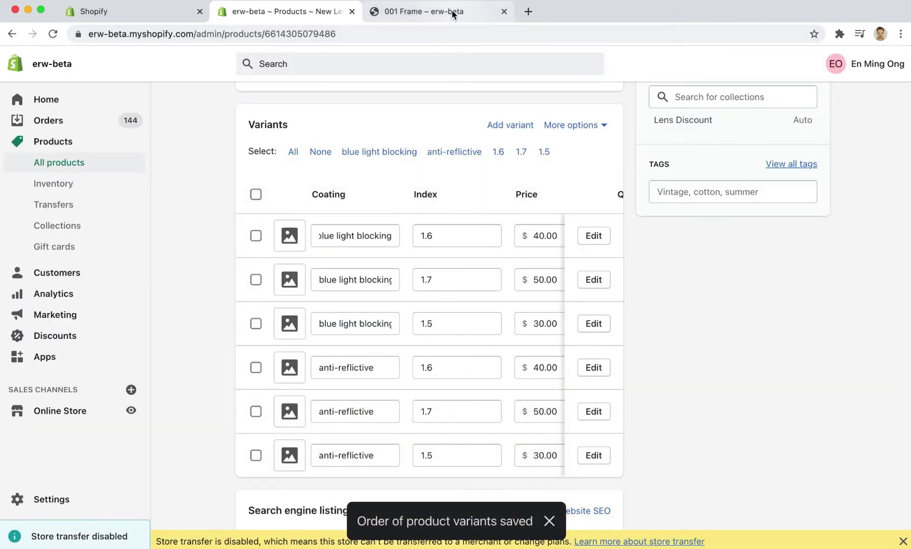
Step: Reload the 001 Frame storefront page to pick up the new variant order
click(454, 13)
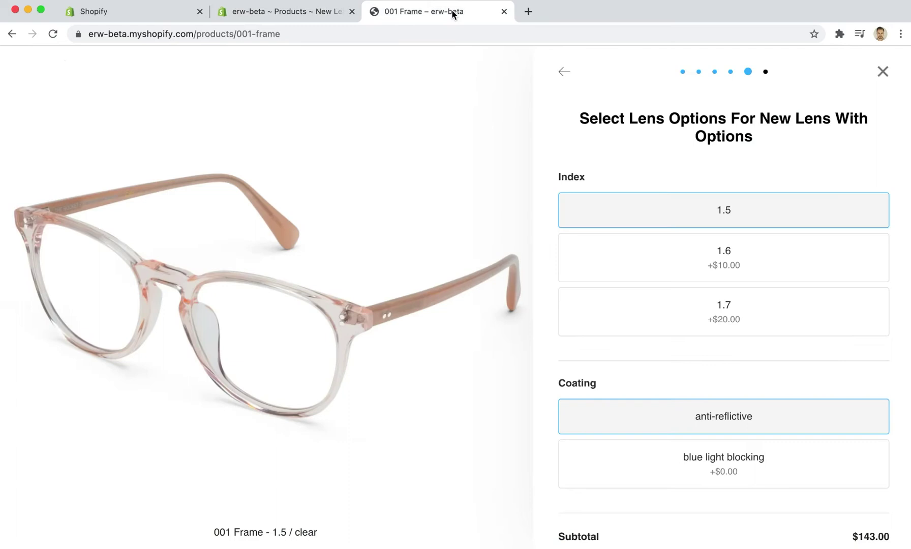
click(407, 32)
key(Return)
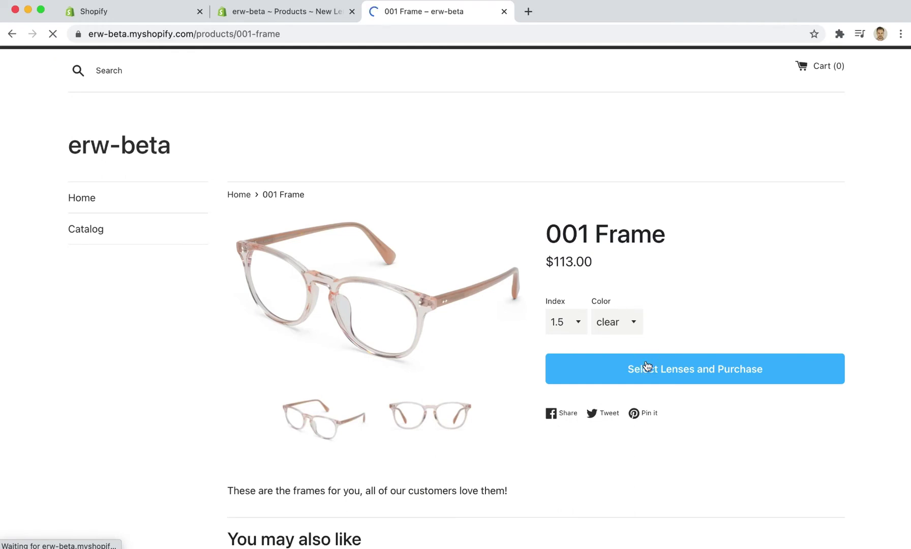
Step: Pick Single Vision, Email Later and New Lens with options, then compare against the admin variants
click(647, 366)
click(671, 183)
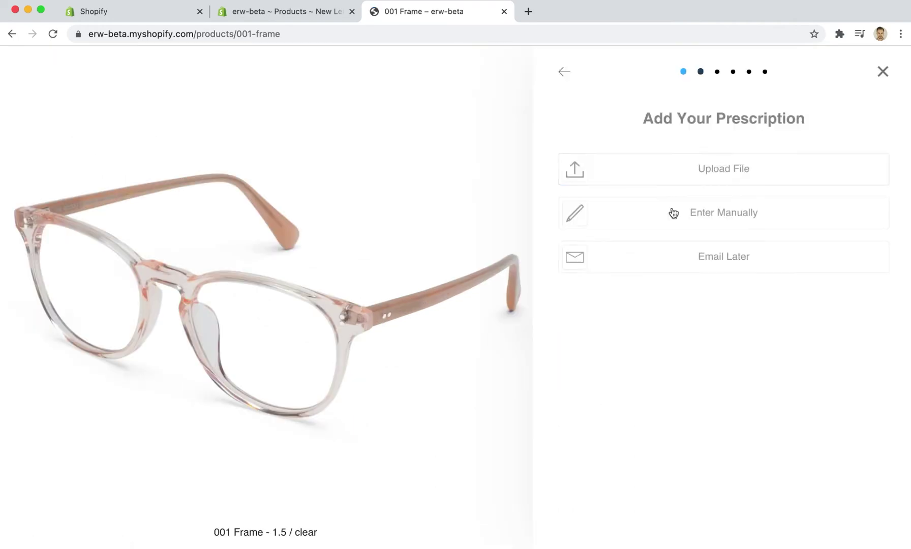
click(691, 269)
click(702, 319)
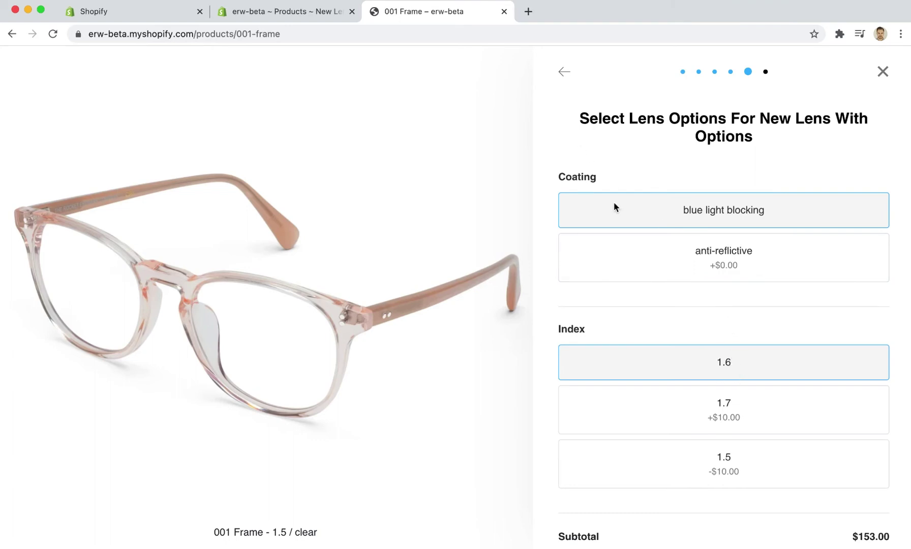
click(265, 15)
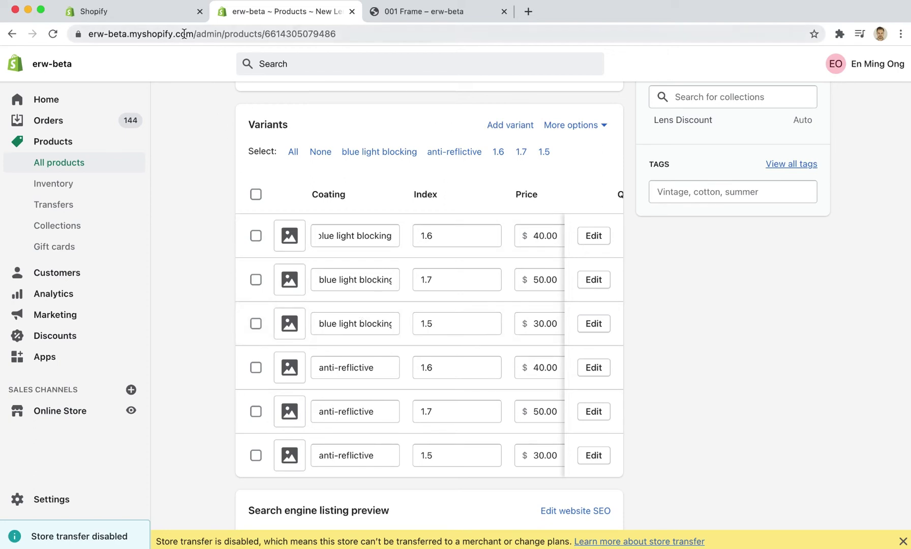
Step: In LensAdvizor, highlight the 'Not Available' variants status of Single Vision Clear (No Options)
click(153, 12)
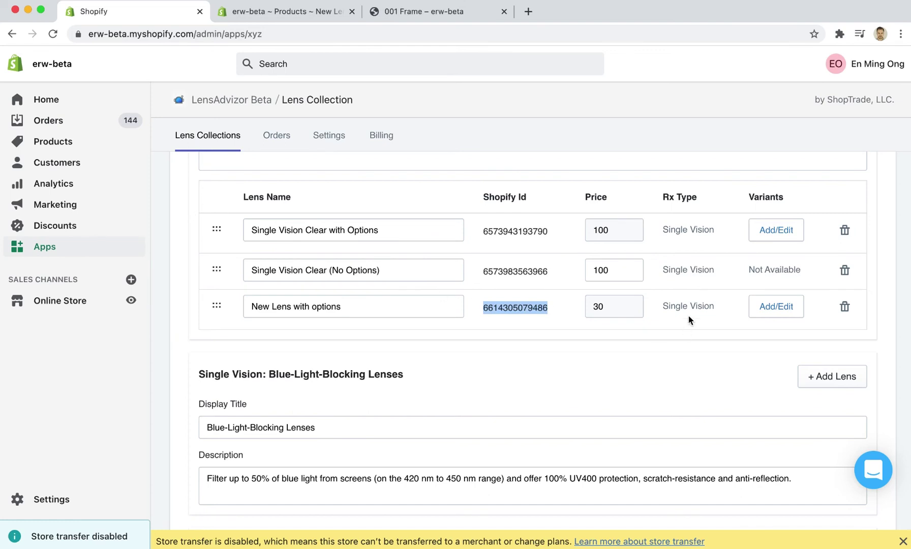
drag(751, 268, 836, 271)
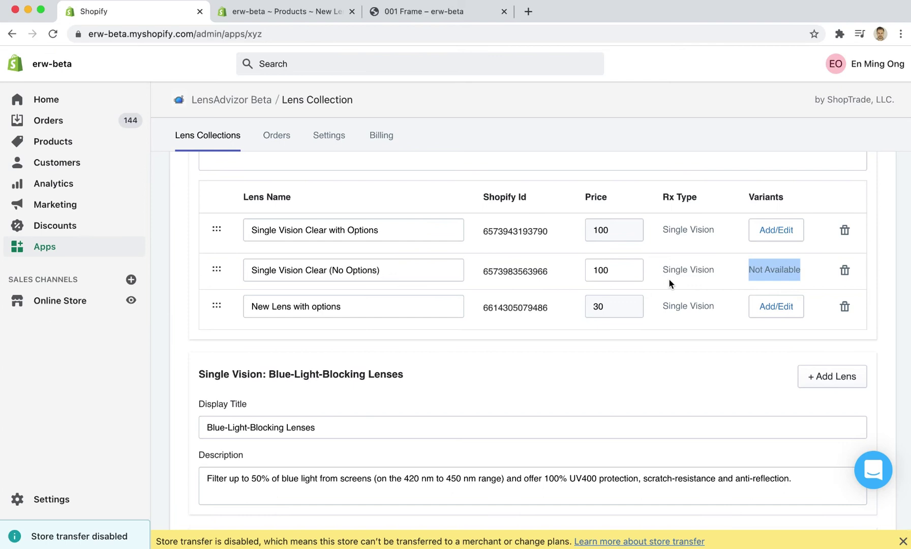
click(764, 276)
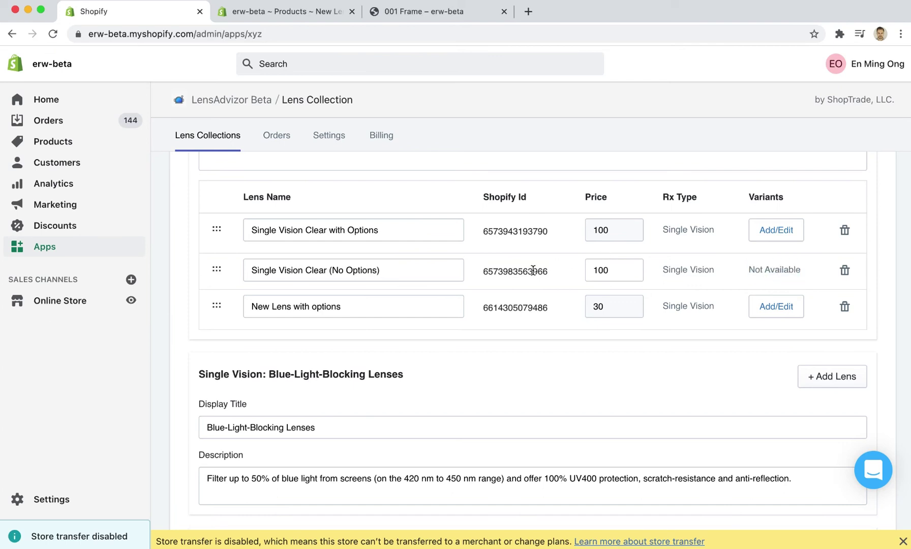
Step: Choose Single Vision Clear (No Options) in the storefront and review its $100.00 price, $213.00 subtotal
click(447, 3)
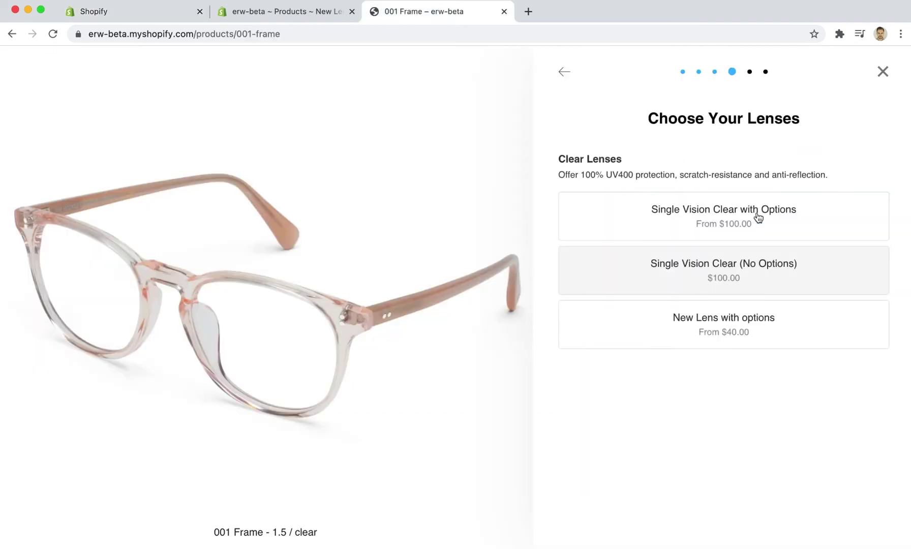
click(726, 278)
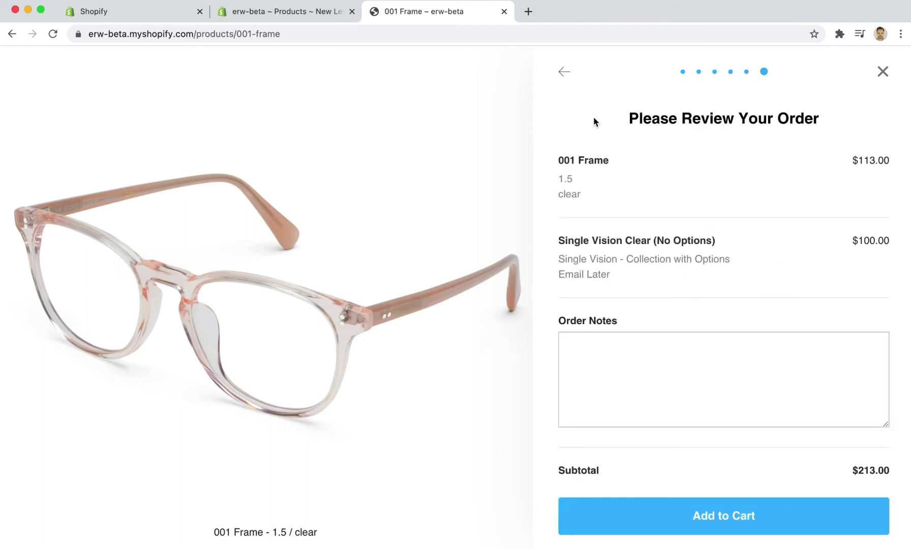
click(563, 77)
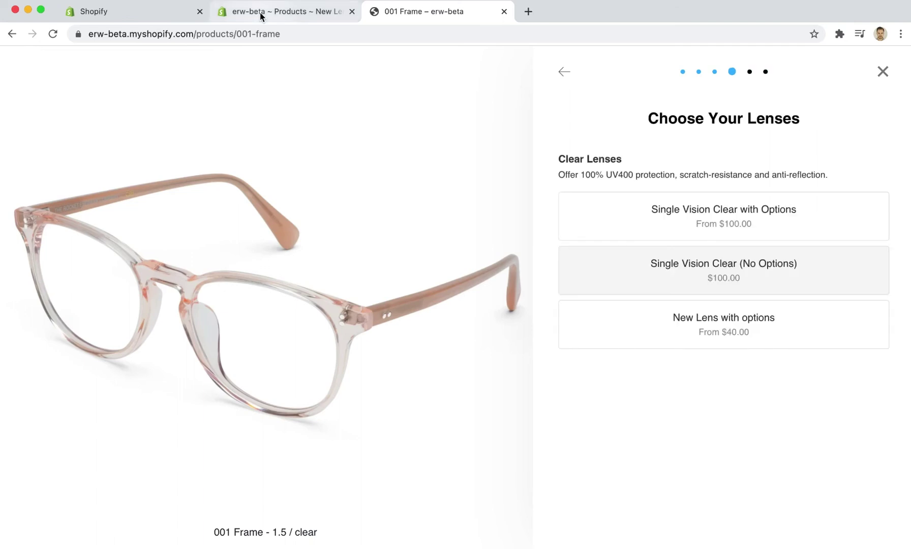
click(132, 19)
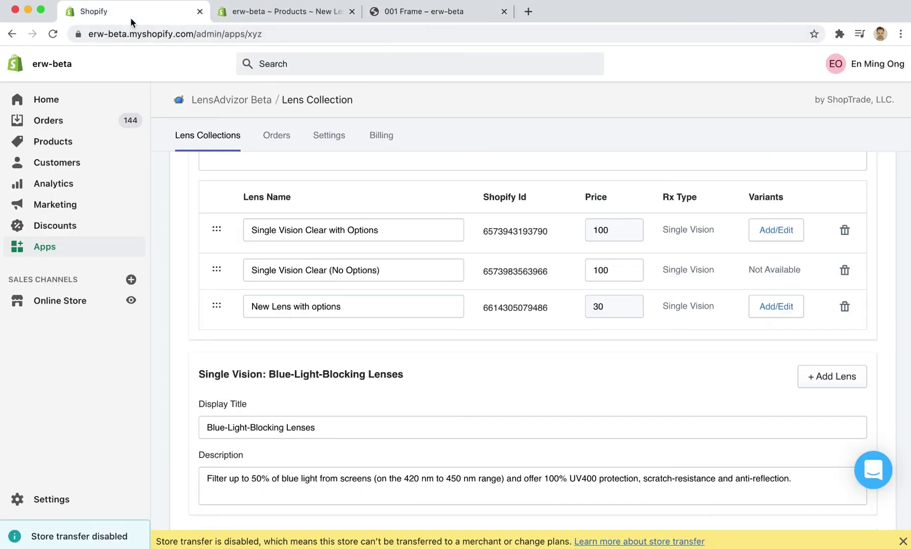
Step: Filter admin Products by the no-options lens's copied Shopify Id and open its product page
double_click(508, 270)
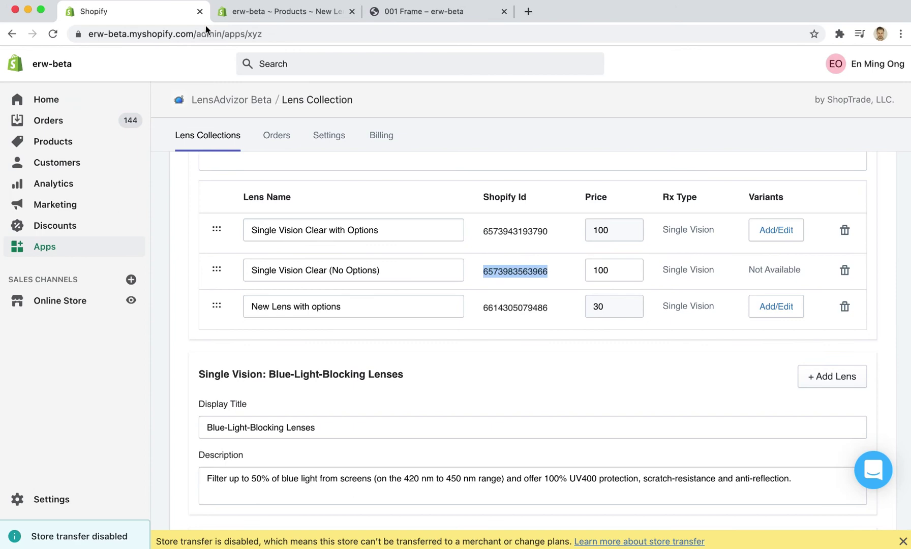
click(234, 15)
click(60, 142)
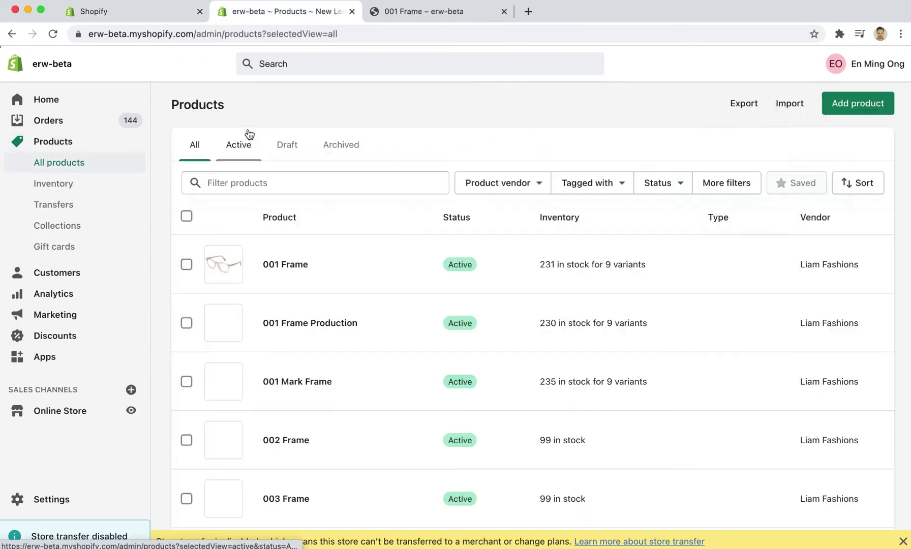
click(281, 181)
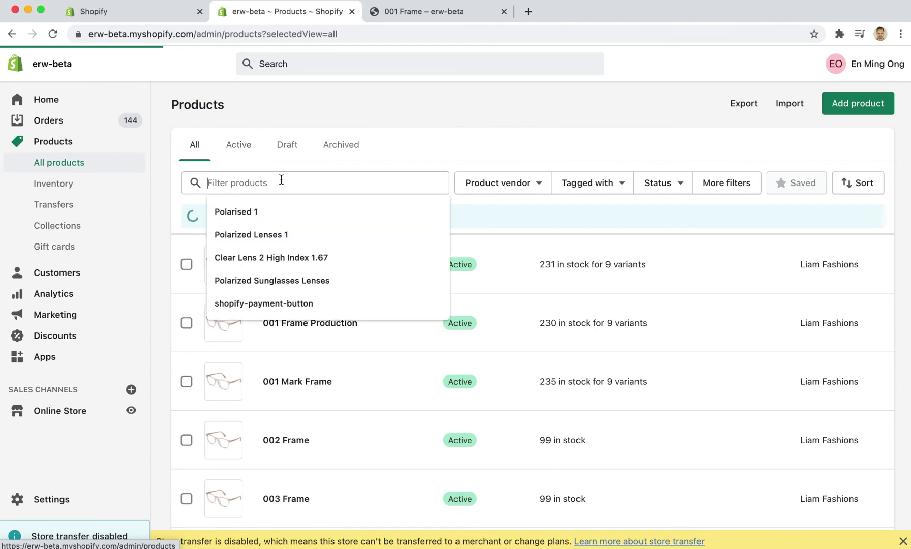
key(super+v)
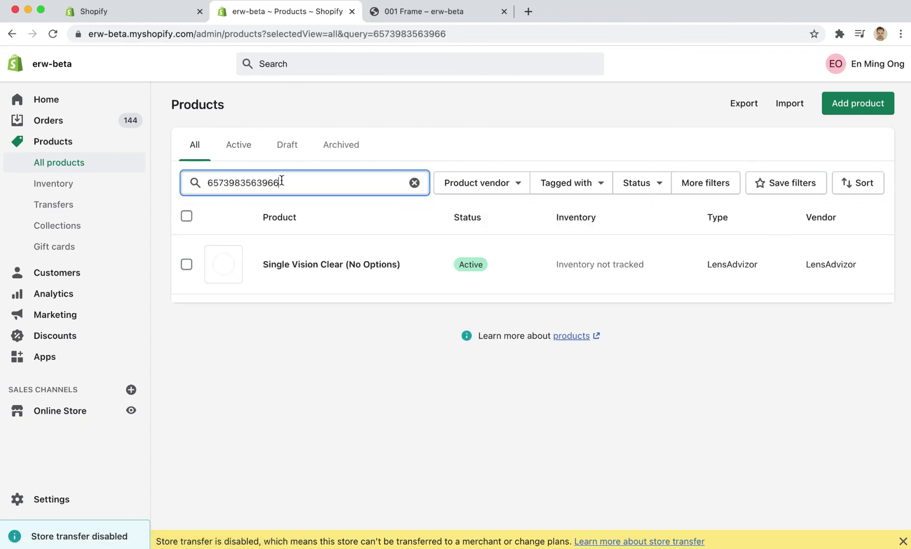
click(326, 265)
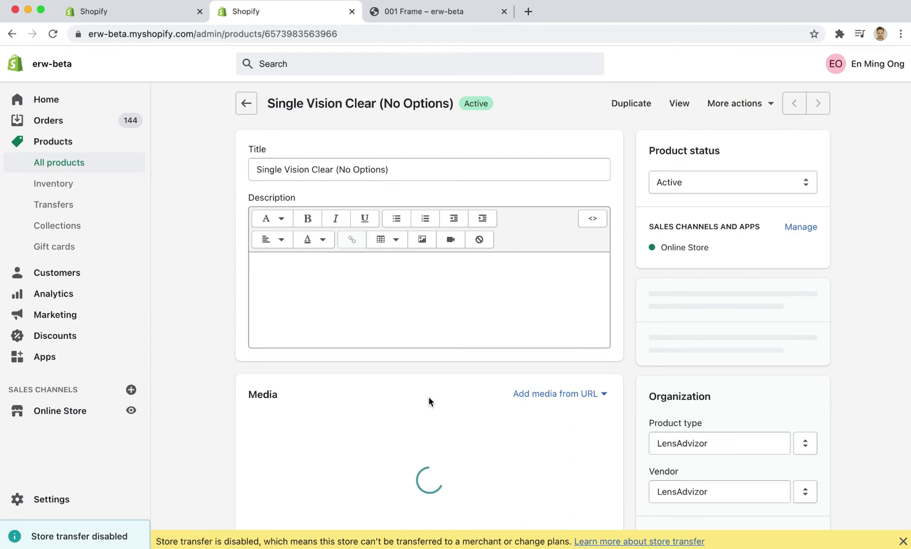
scroll(429, 402, down, 15)
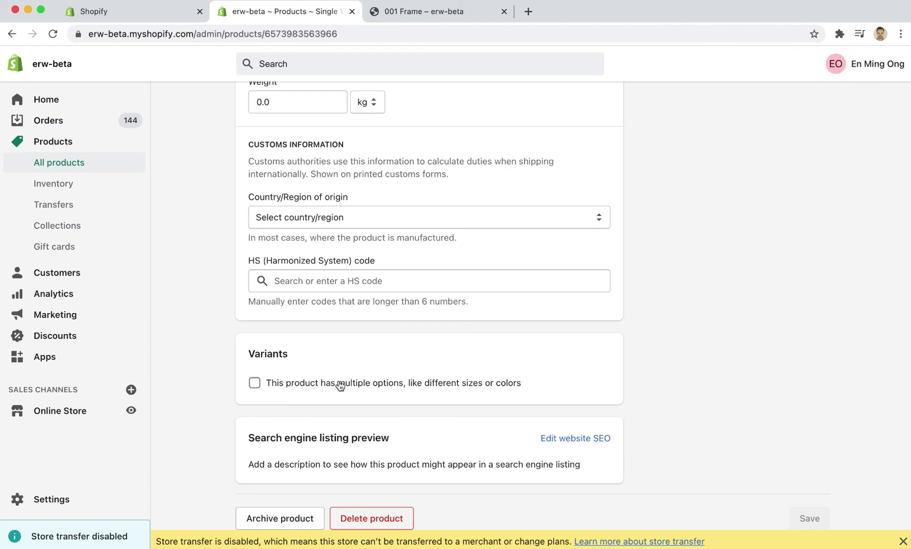
Step: Enable multiple options, give Size the values M, L, S, and add a second Color option
click(255, 384)
scroll(437, 384, down, 3)
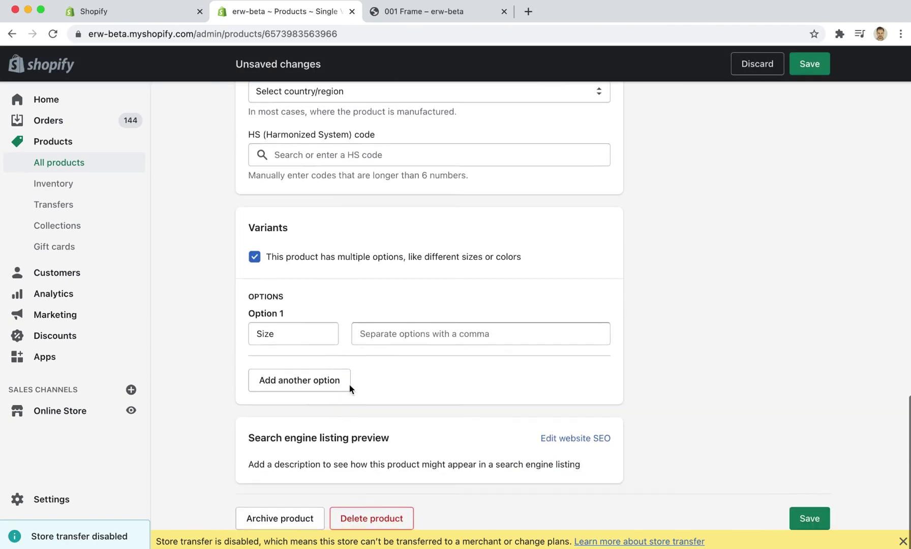
click(296, 340)
click(427, 341)
text(M)
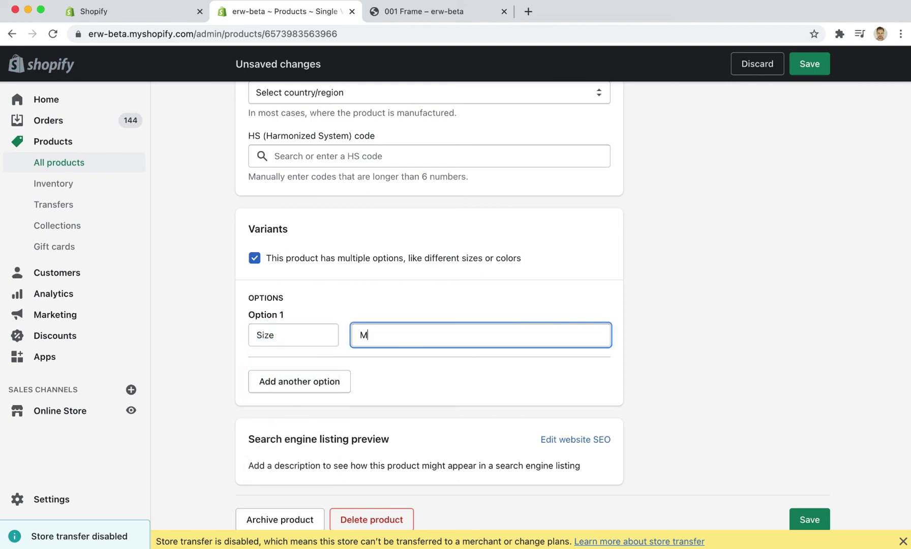
text(,L,S)
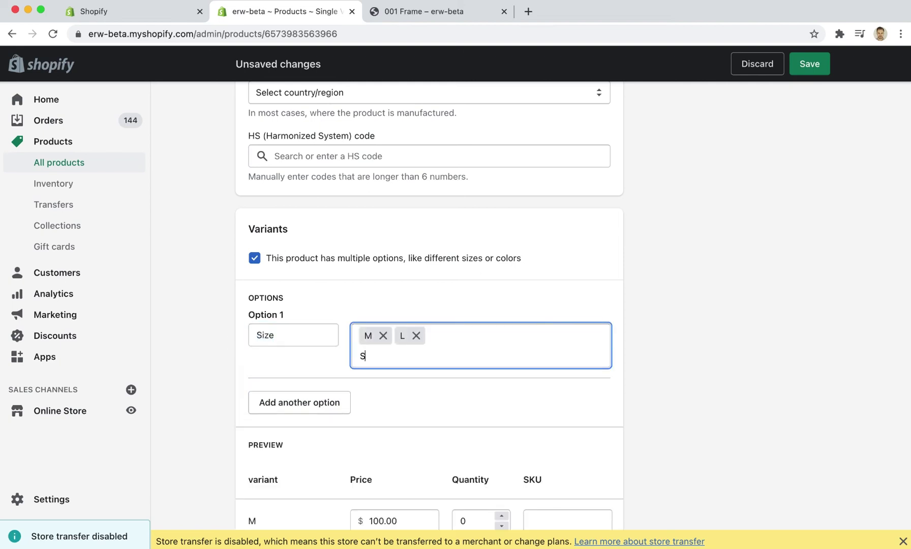
text(,)
click(326, 410)
click(297, 418)
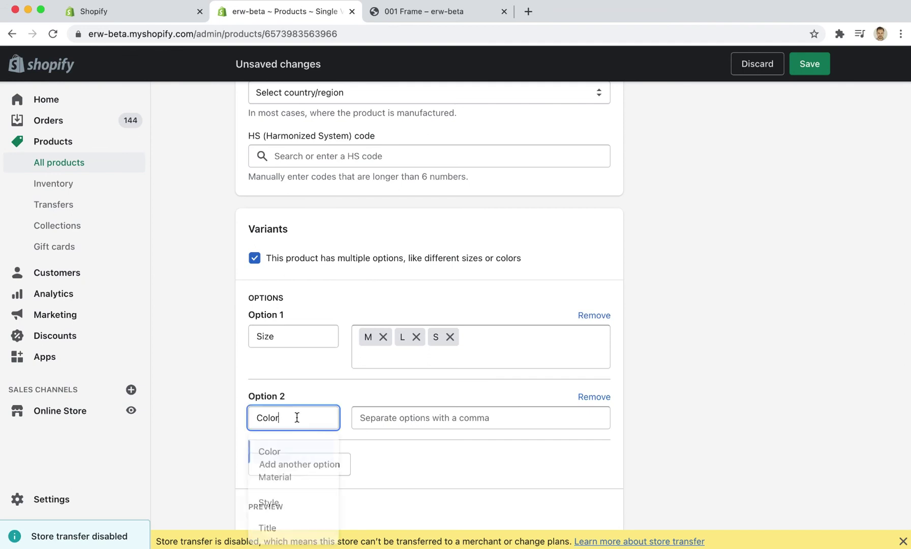
key(Tab)
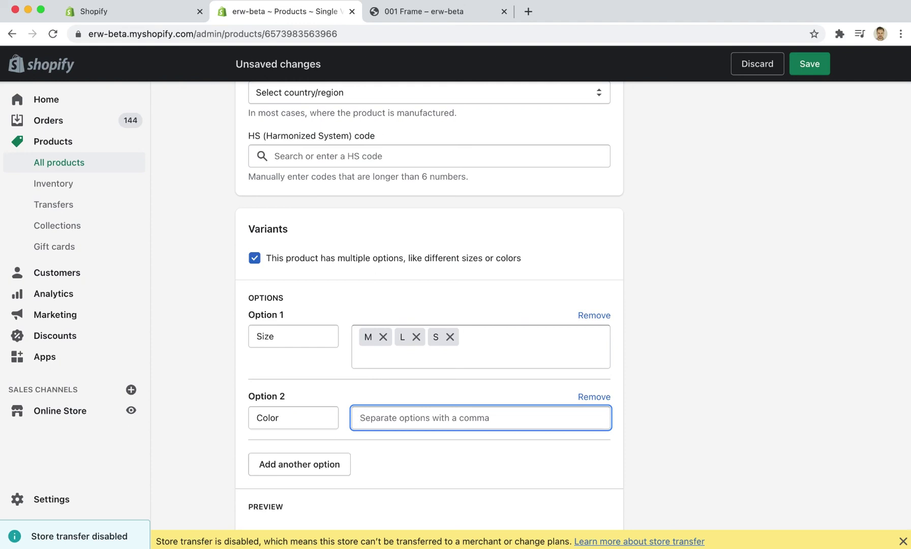
Step: Return to the LensAdvizor Lens Collection page, where the no-options lens still shows Not Available
click(135, 7)
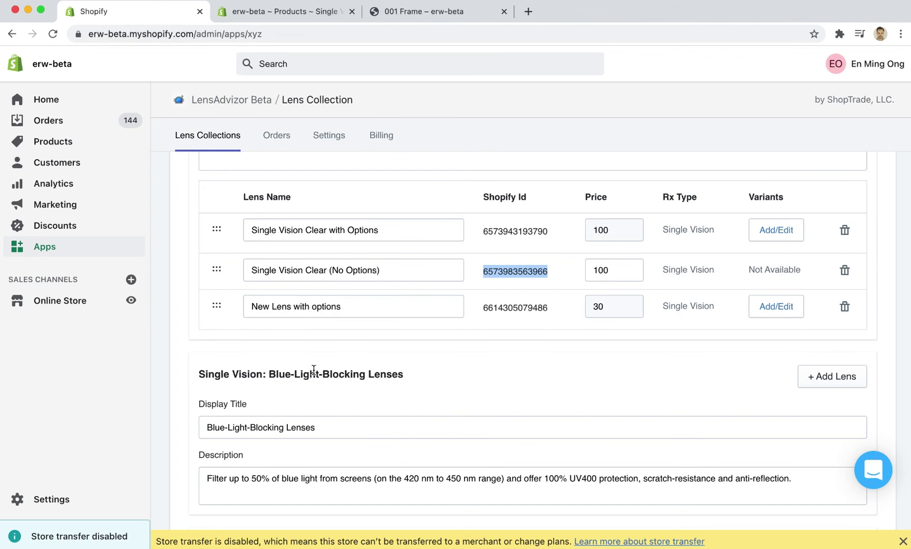